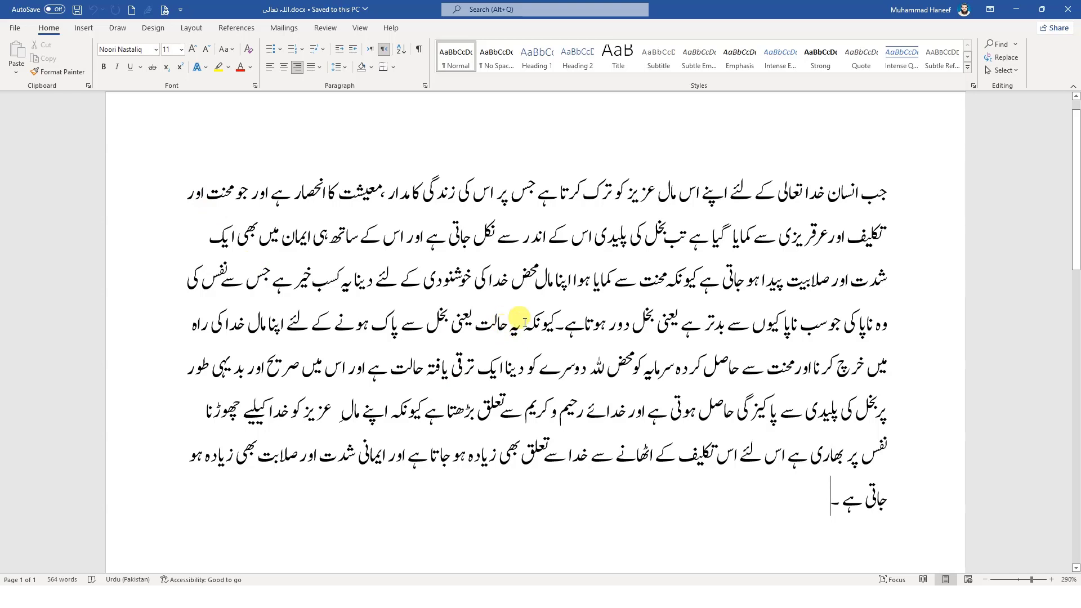
Try Justify alignment on the Urdu paragraph, remove it again and save the document
left_click(566, 342)
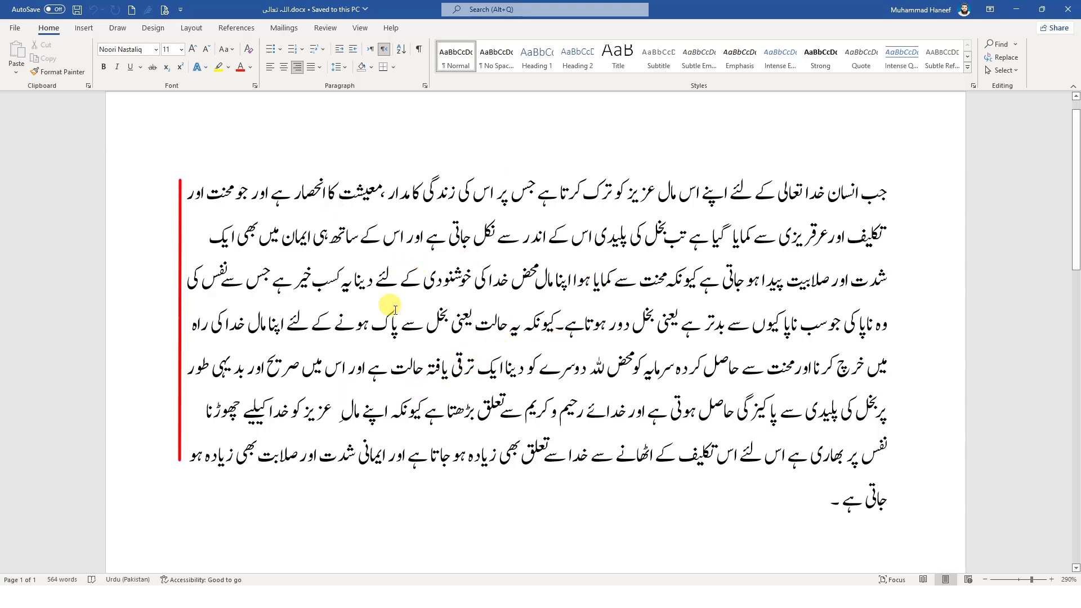
left_click(320, 67)
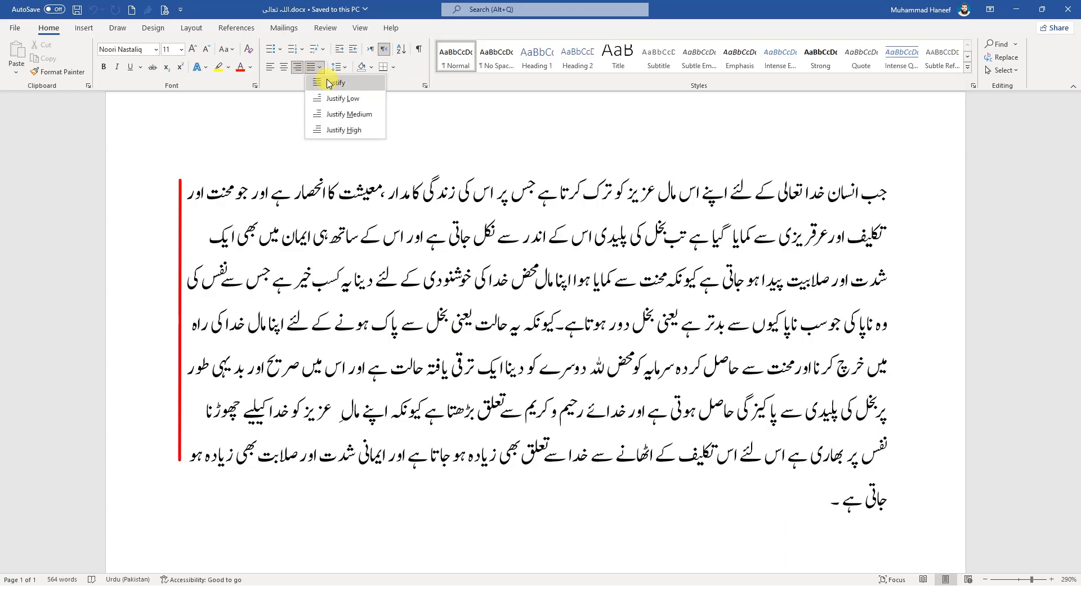
left_click(340, 84)
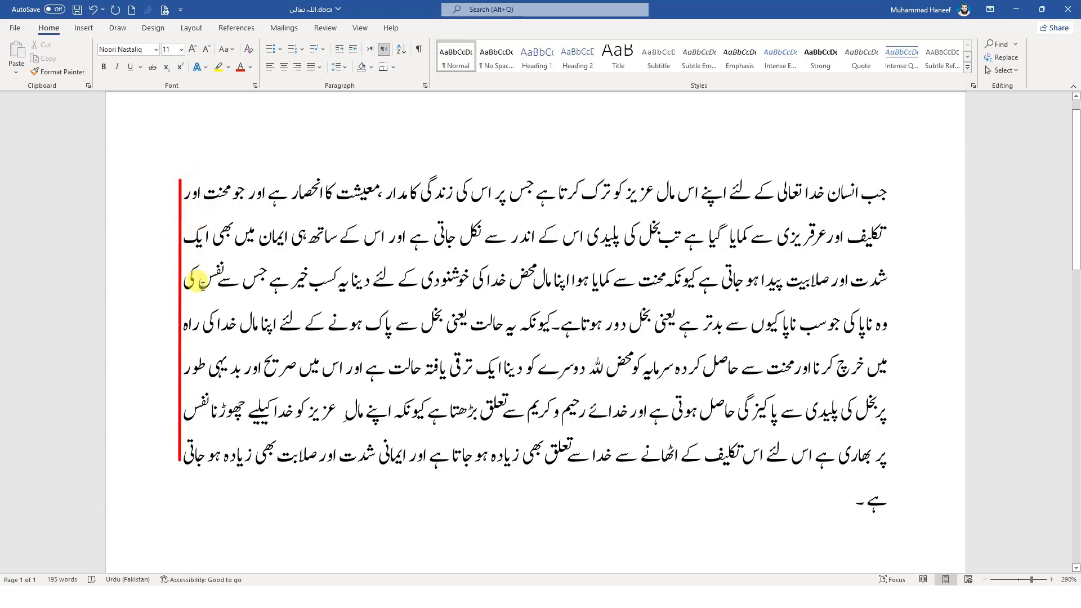
key("ctrl+j")
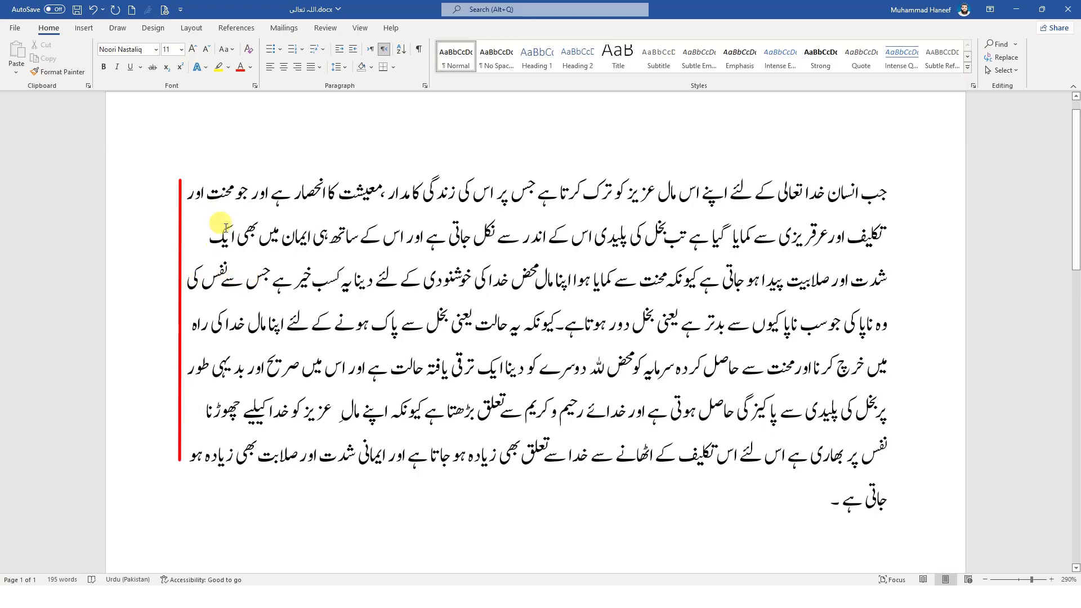
key("ctrl+s")
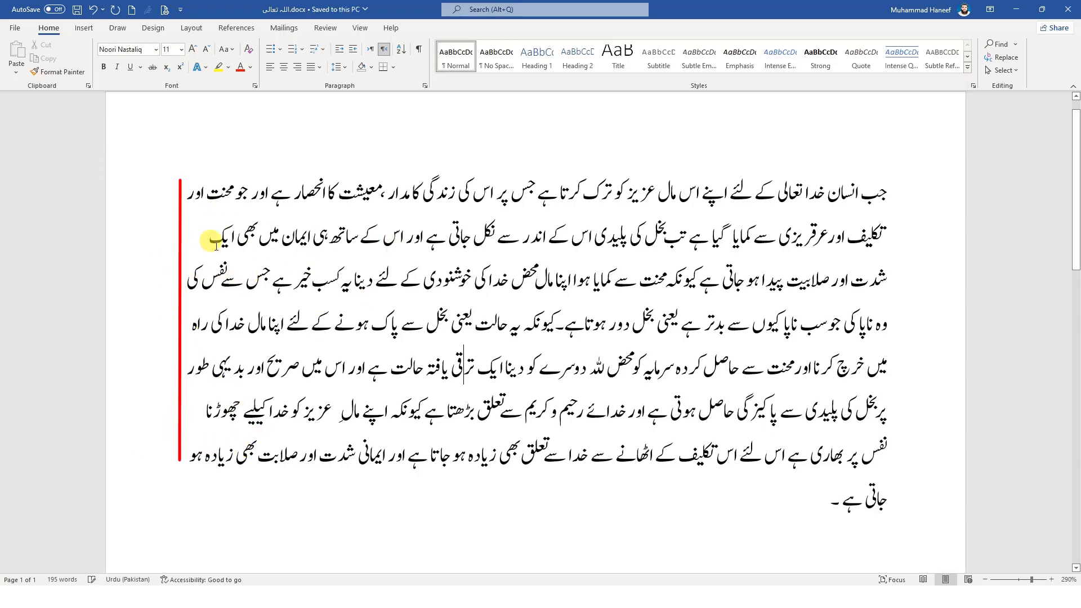
Justify the Urdu paragraph and give it a special First line indent of 0.5"
left_click(319, 67)
left_click(321, 83)
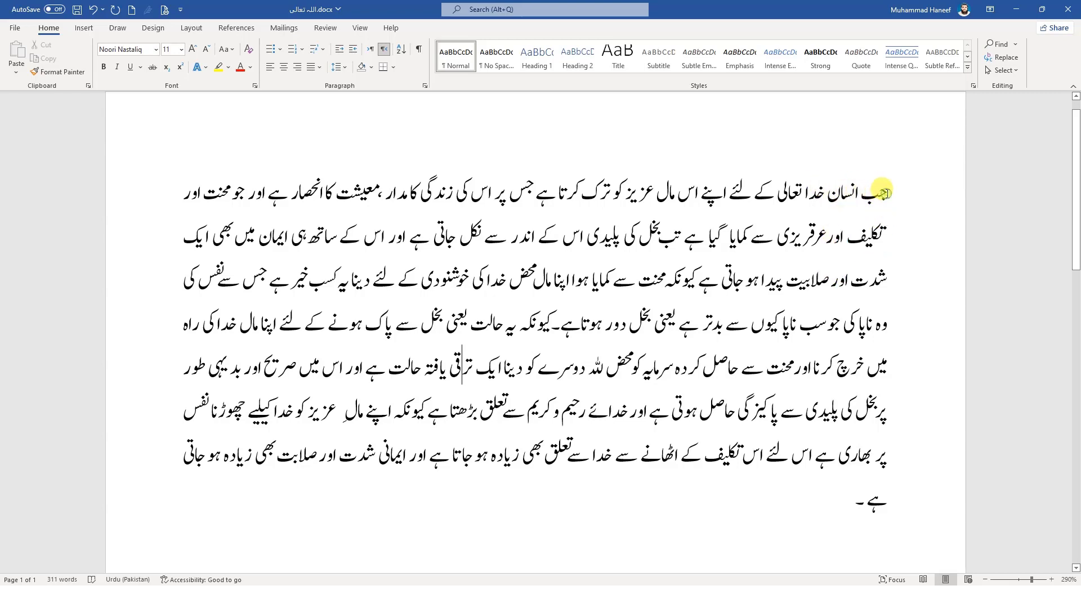
left_click(885, 194)
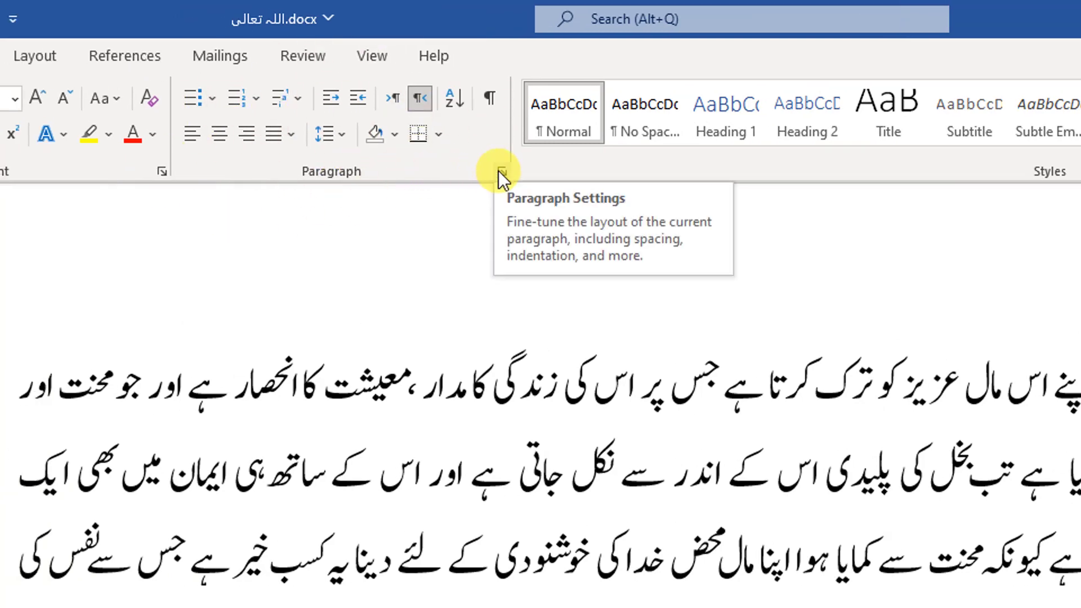
left_click(499, 170)
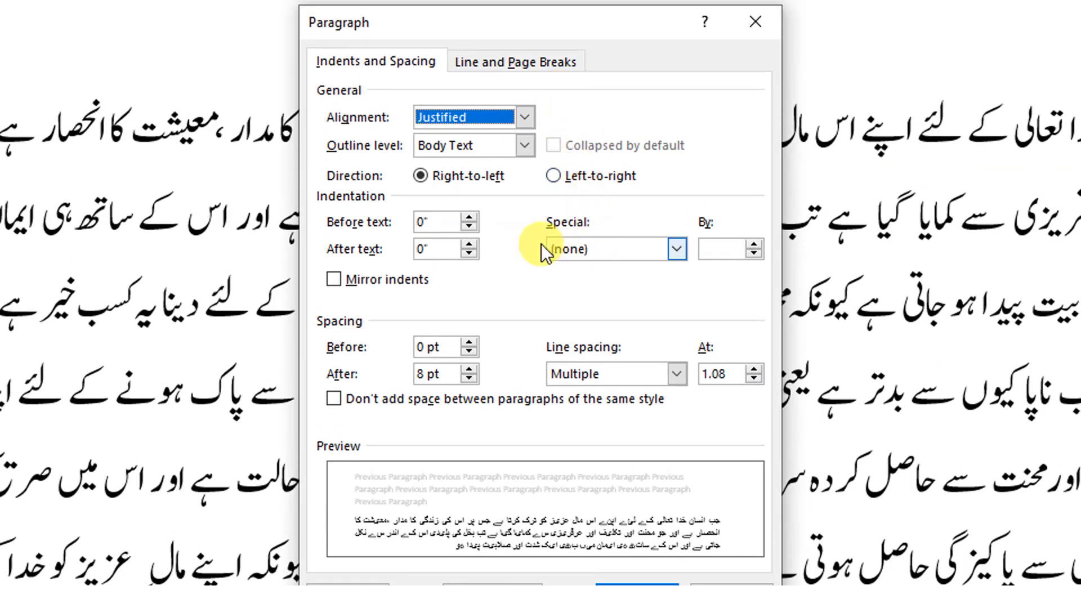
left_click(579, 248)
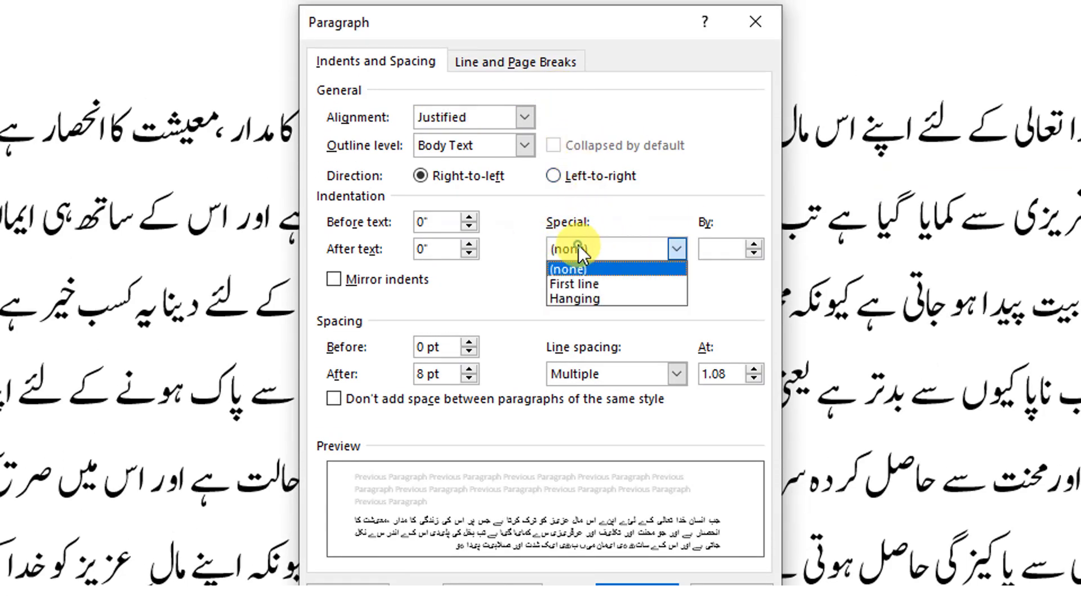
left_click(585, 285)
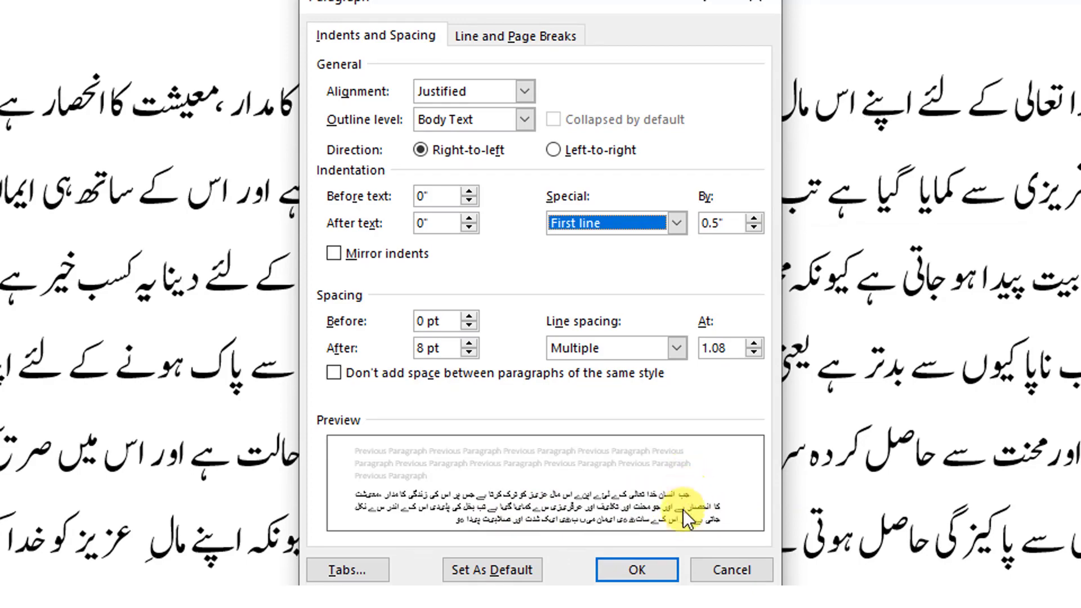
left_click(660, 516)
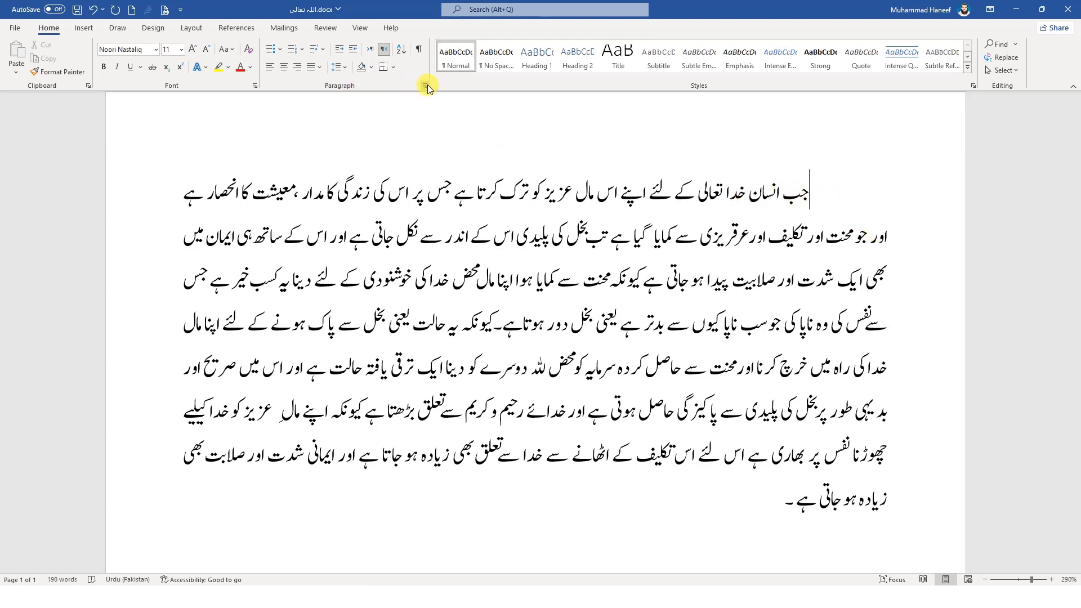
Set the Urdu paragraph's first-line indent to 0.3"
left_click(426, 85)
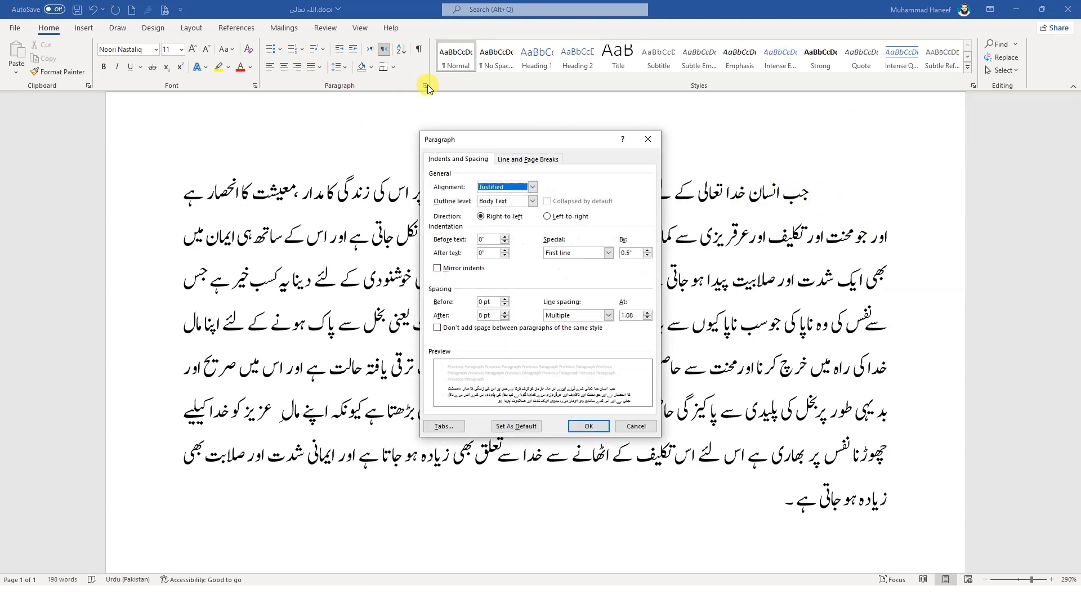
left_click(648, 256)
left_click(648, 255)
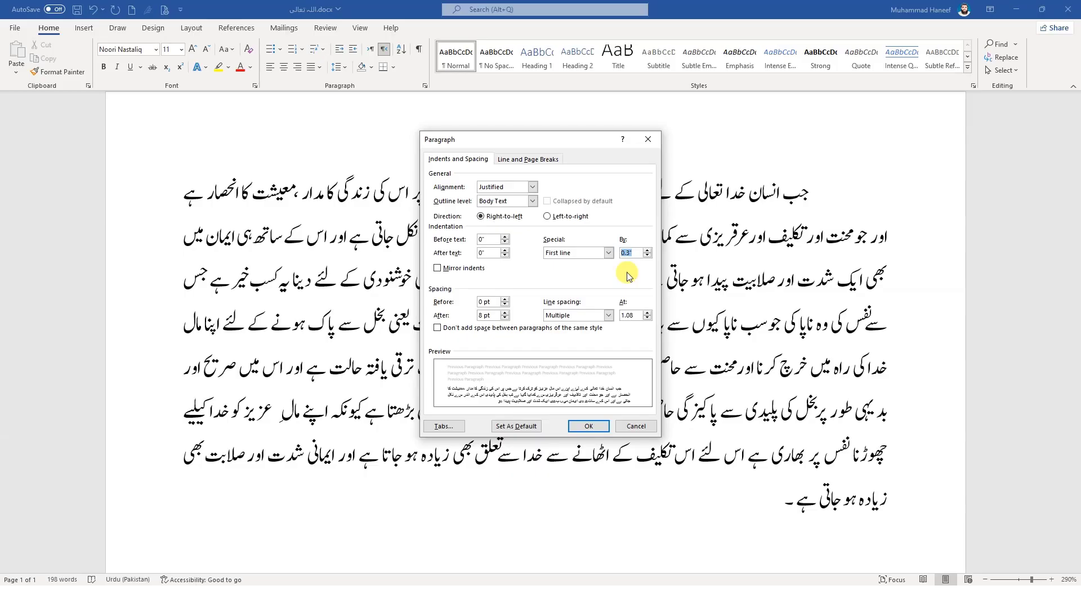
left_click(589, 426)
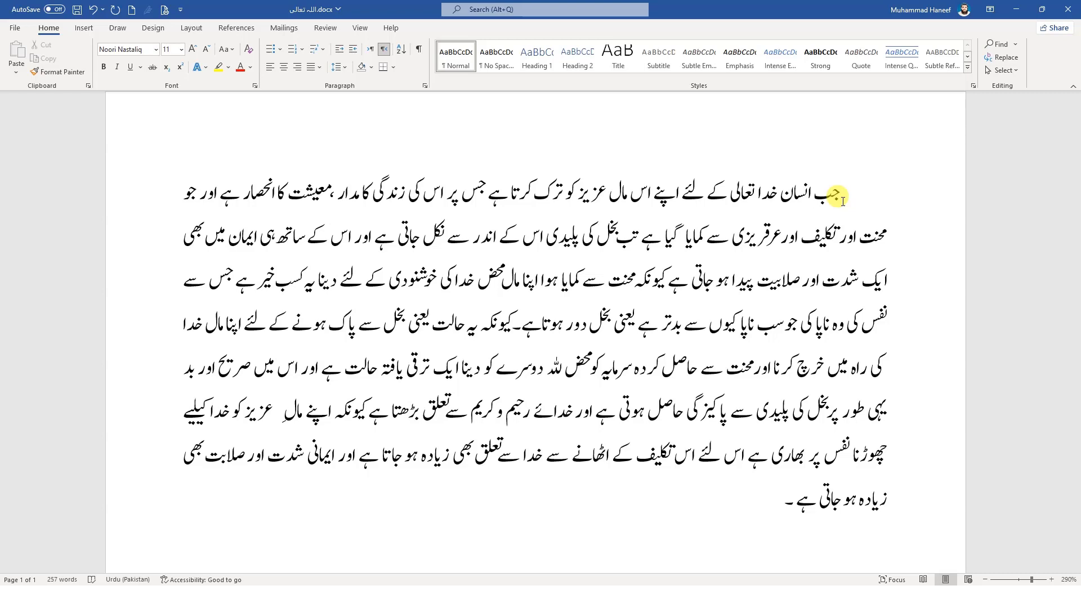
Start a 1. 2. 3. numbered list below the paragraph, enter "مصنف کا نام" as its first item and add a second item
left_click(775, 504)
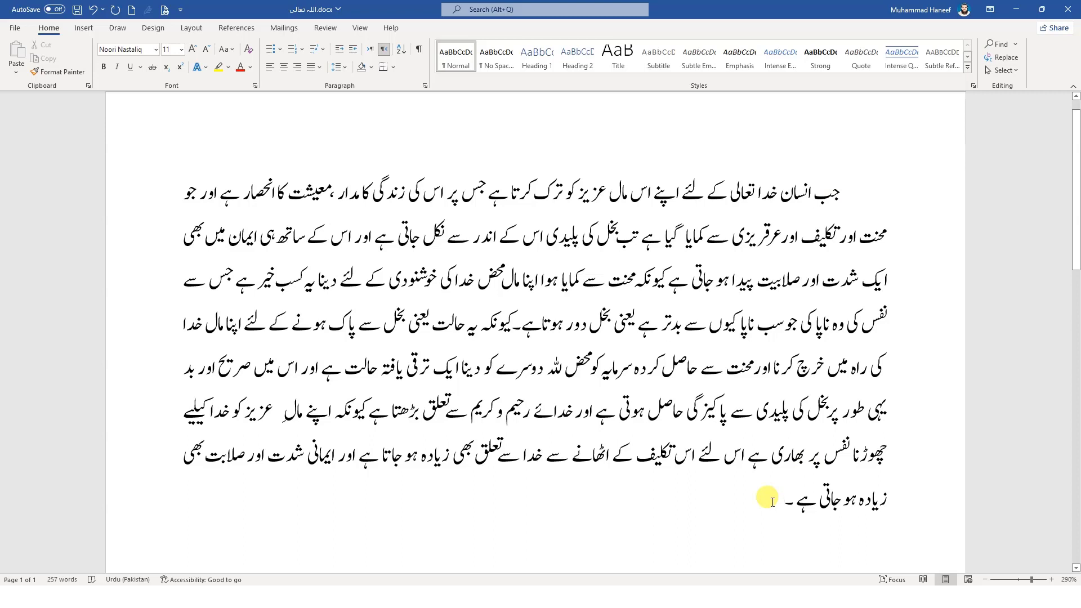
key("Return")
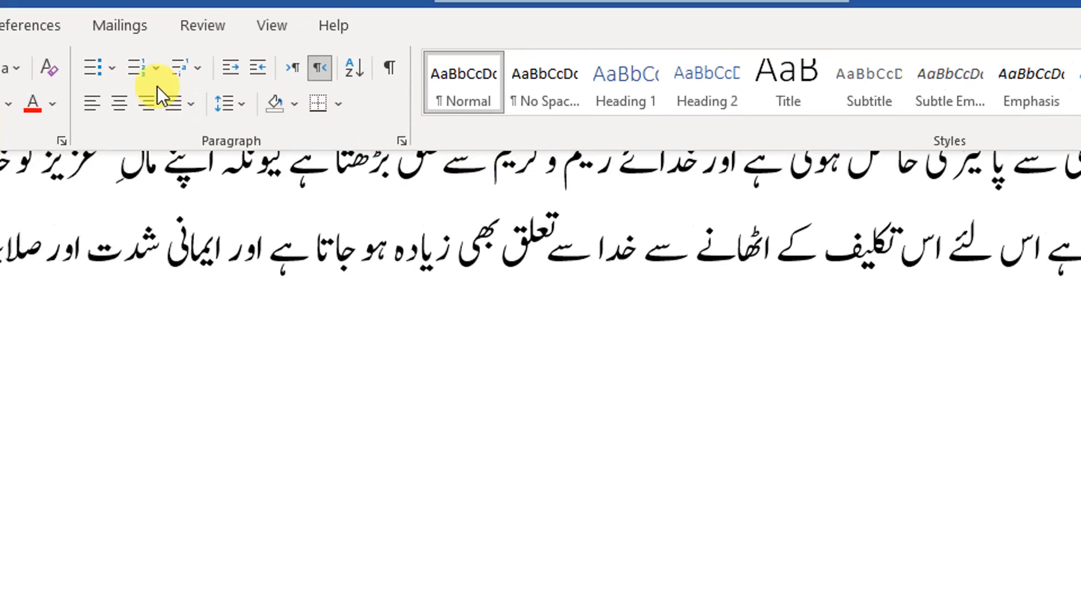
left_click(163, 92)
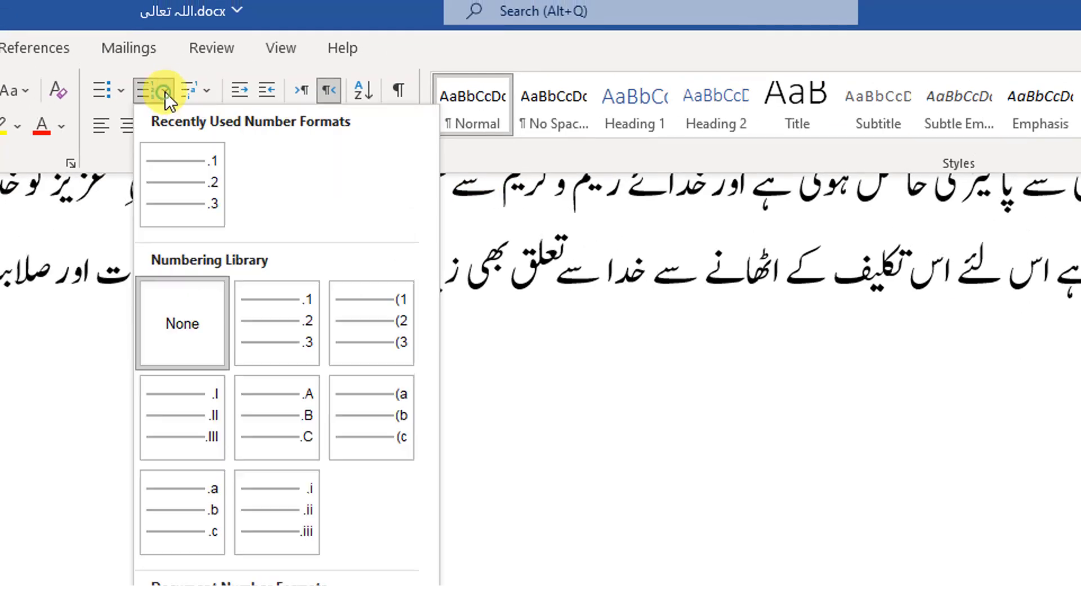
left_click(273, 304)
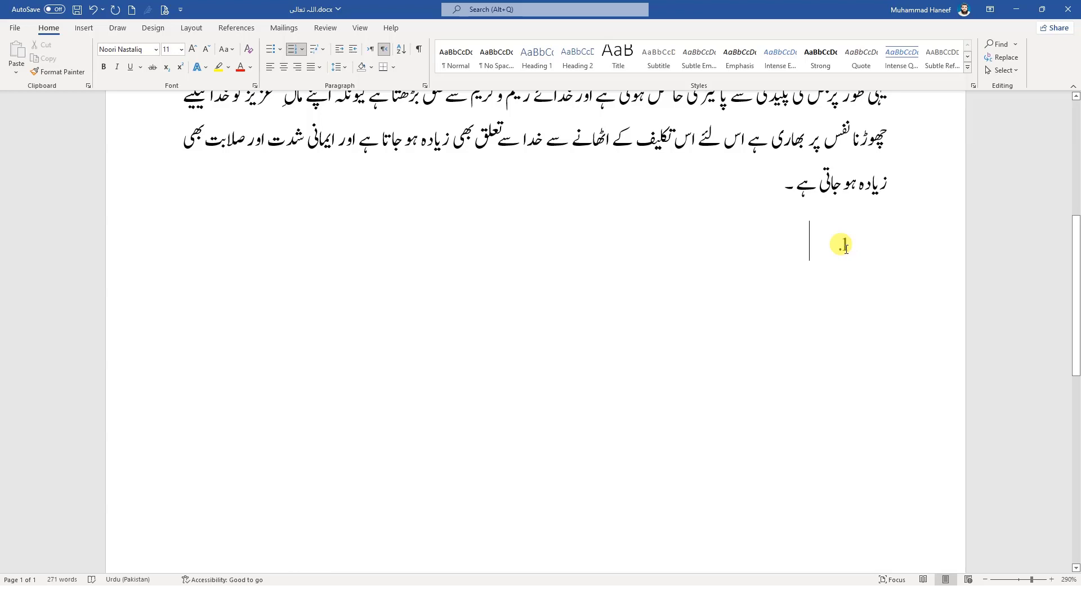
type("م")
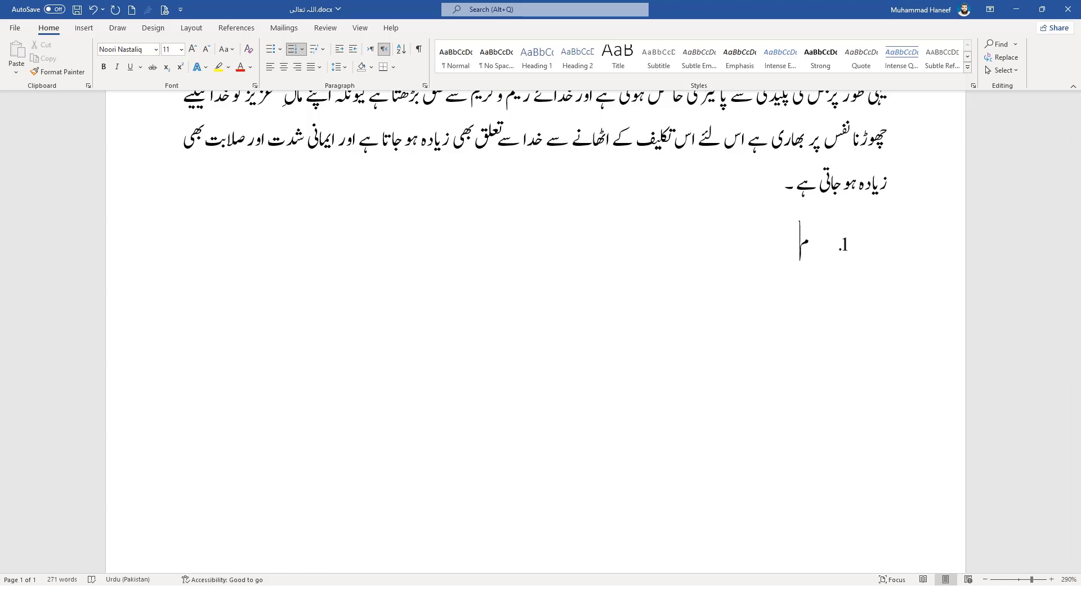
type("صنف کا نام")
key("Return")
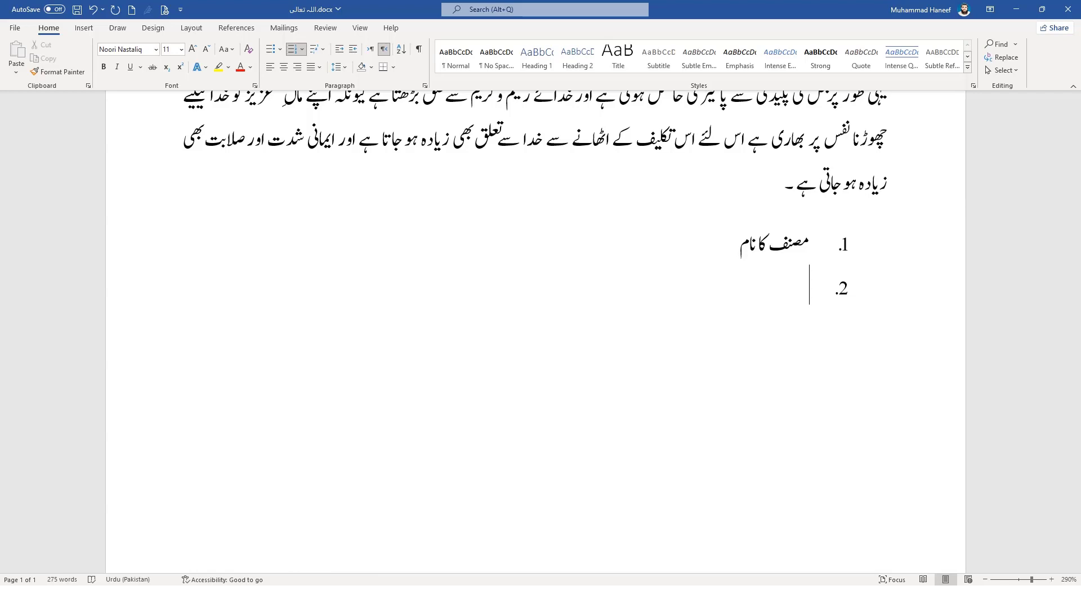
Restart the numbering at 1 for the empty second list item
left_click(840, 289)
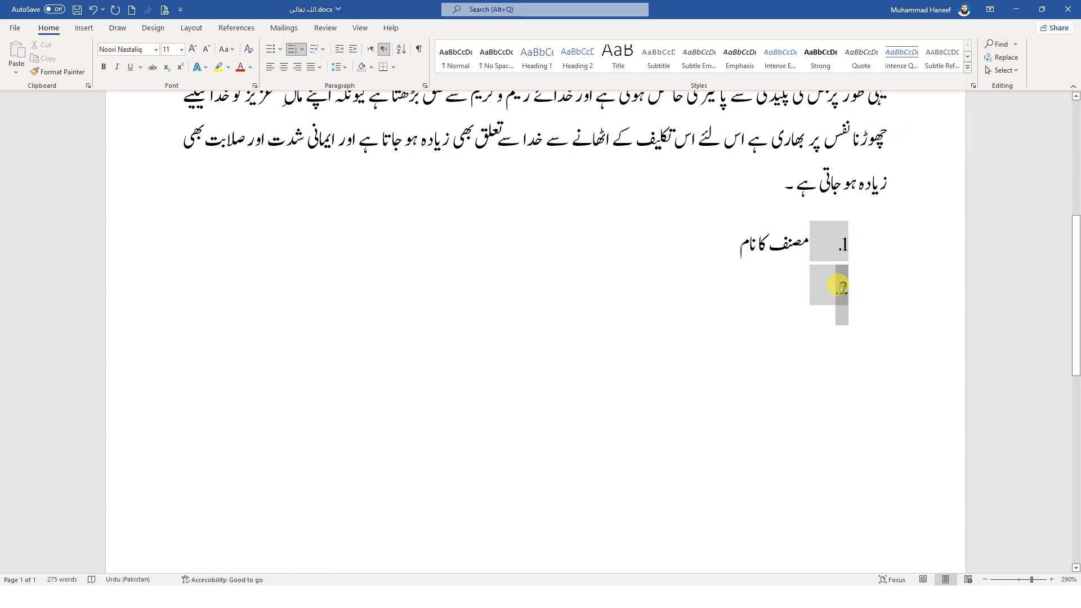
right_click(840, 288)
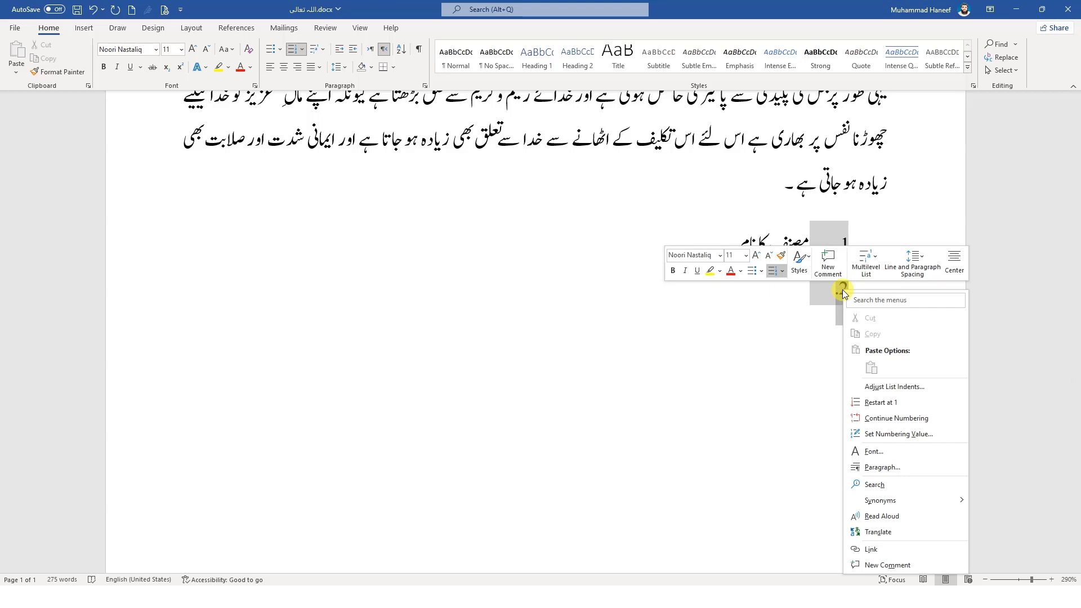
left_click(881, 404)
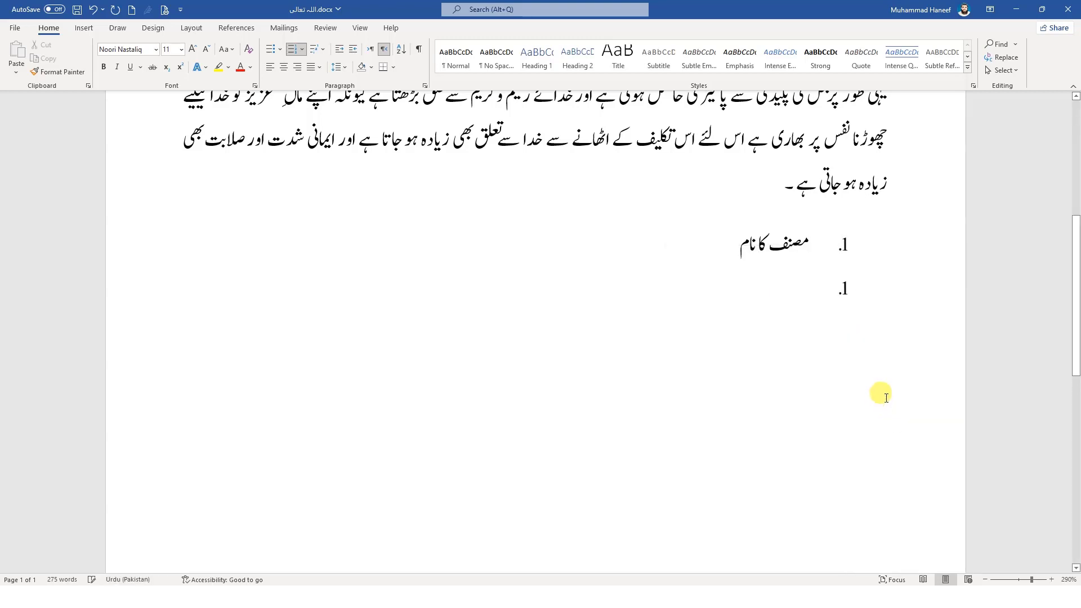
Indent the restarted list item with a special First line indent of 0.3"
left_click(845, 288)
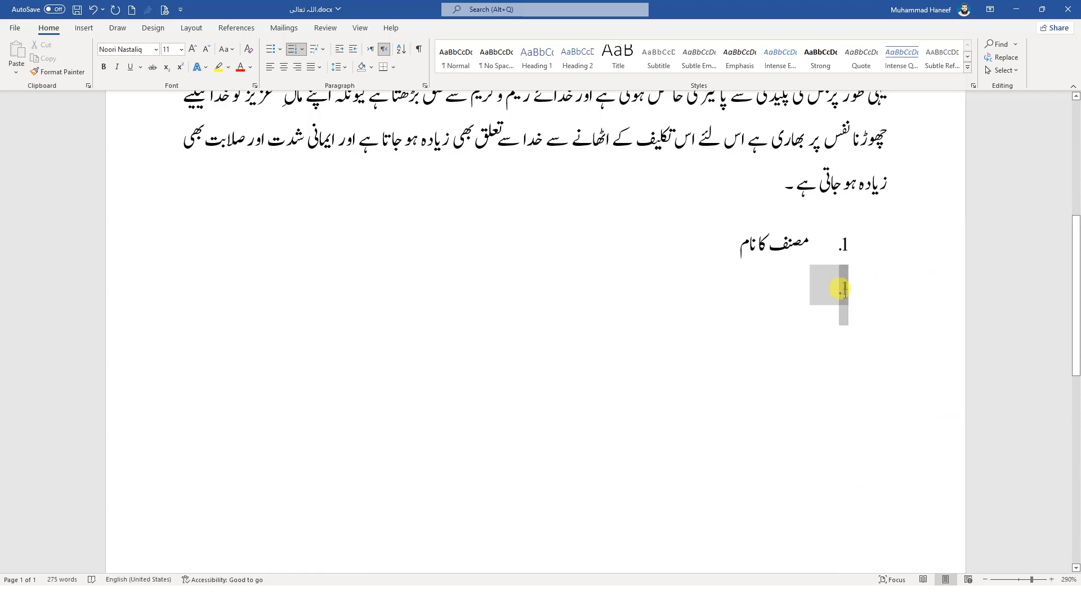
left_click(425, 86)
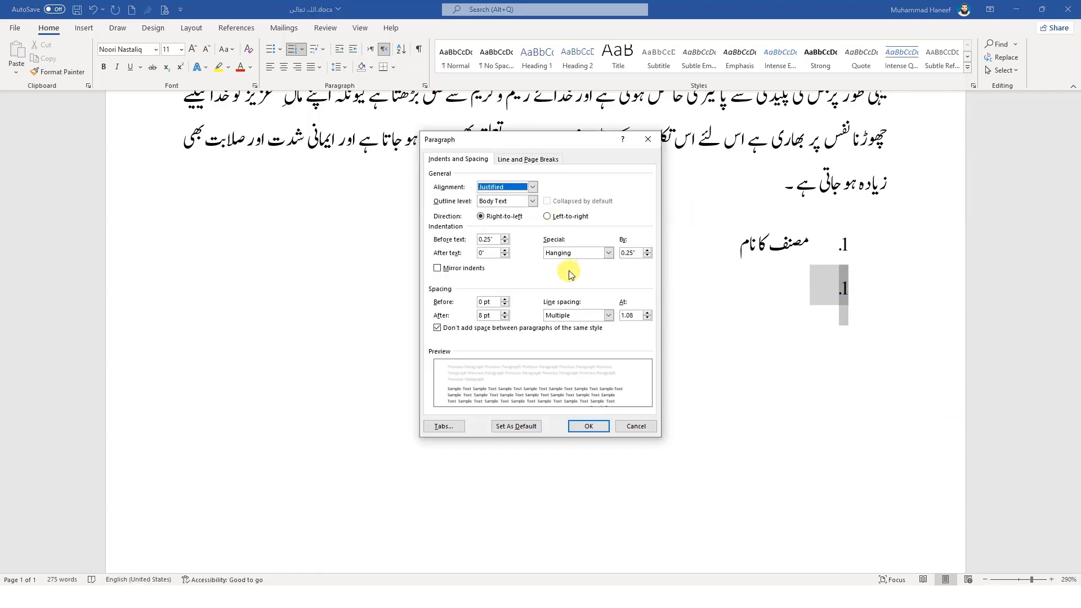
left_click(569, 253)
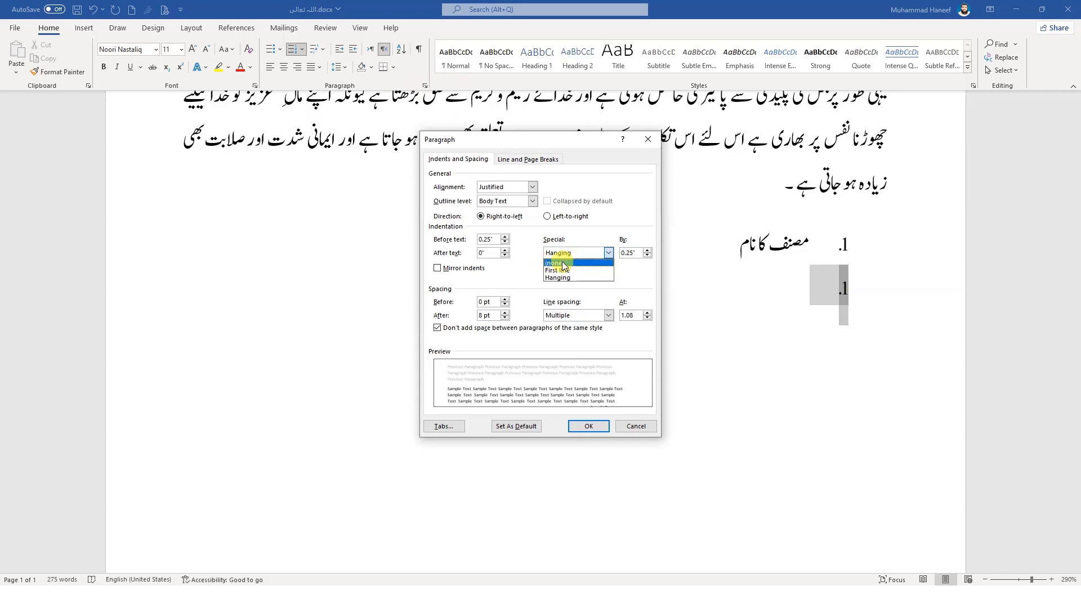
left_click(558, 263)
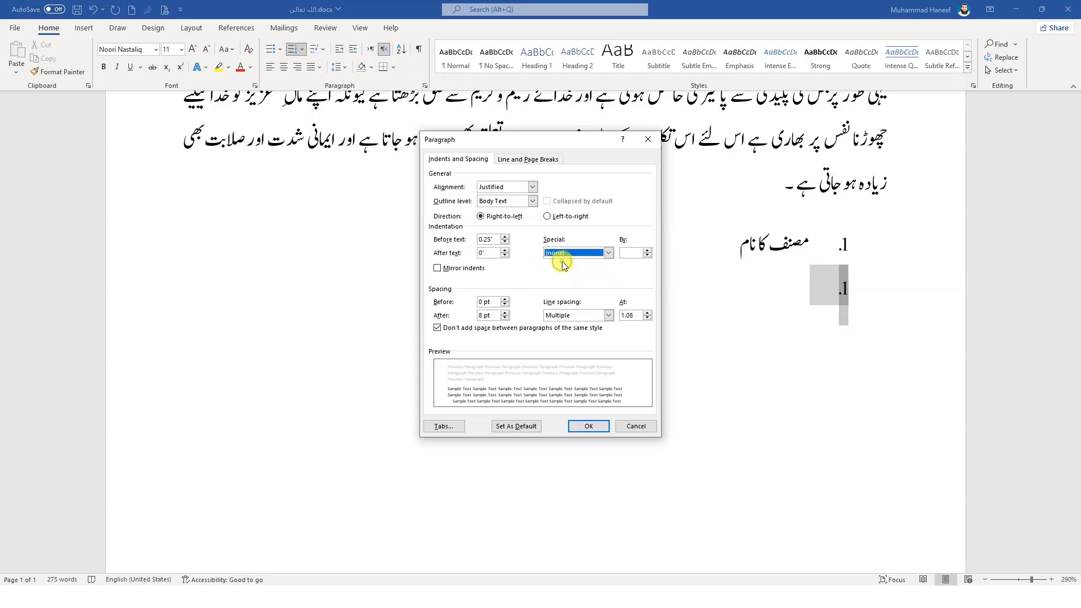
left_click(647, 251)
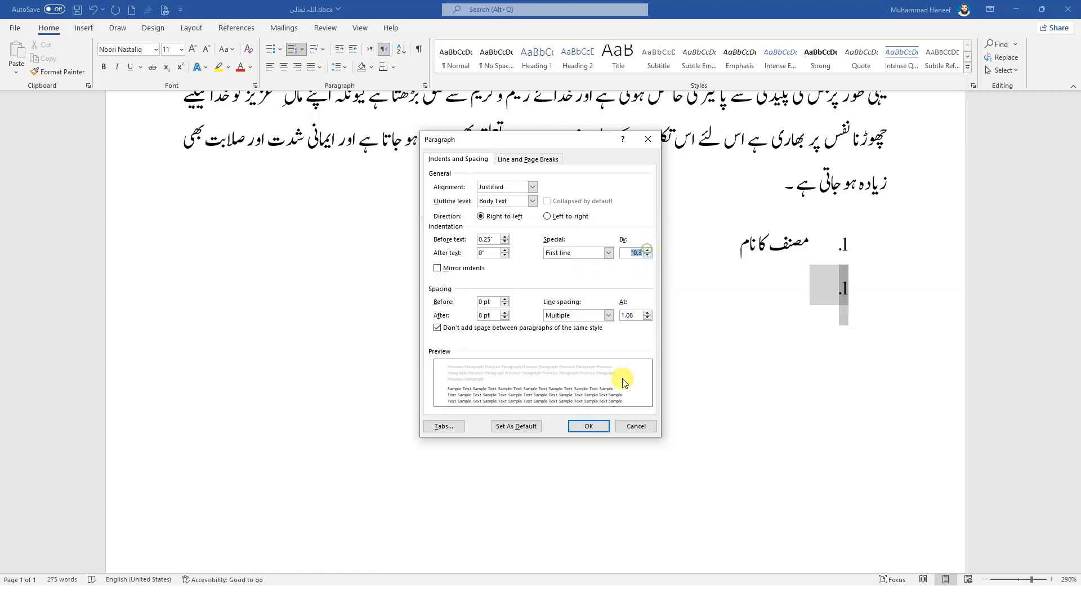
left_click(596, 426)
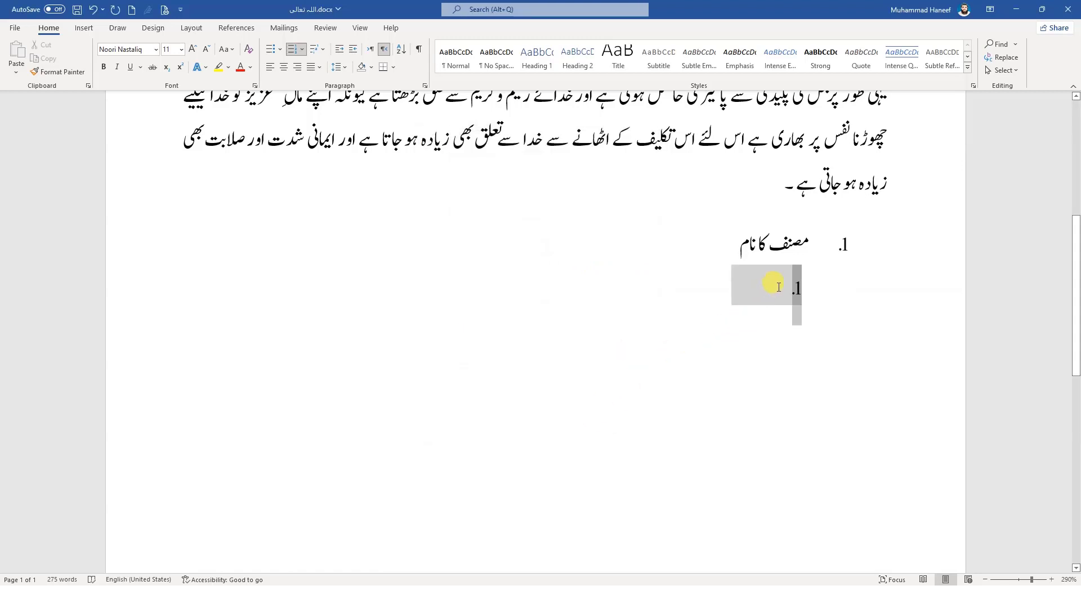
Enter the author's name in the indented list item, correcting its spelling, and add another numbered item below it
left_click(779, 287)
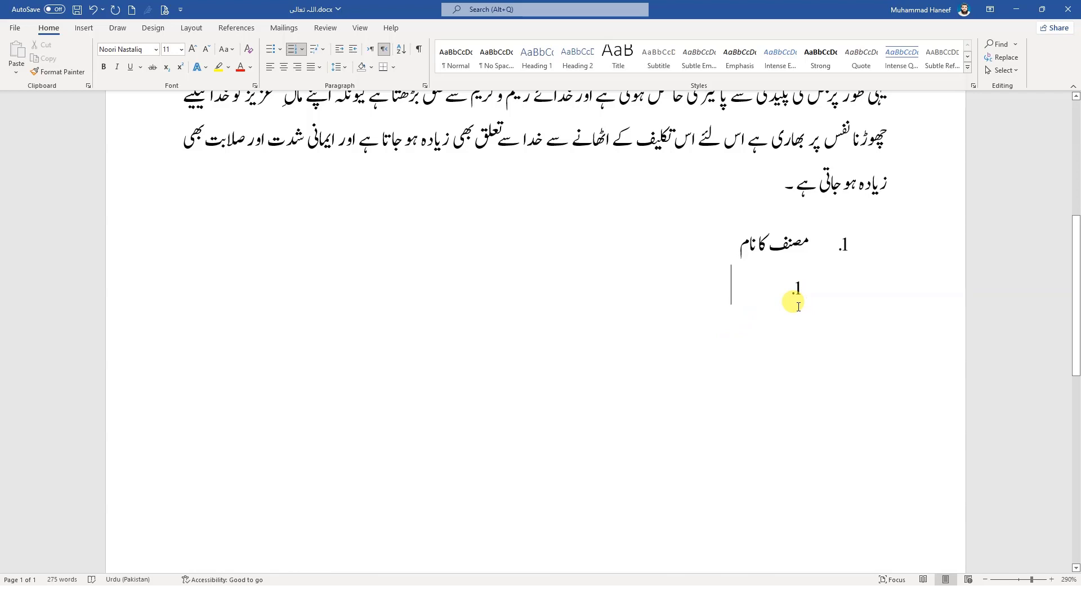
type("بدالکریم")
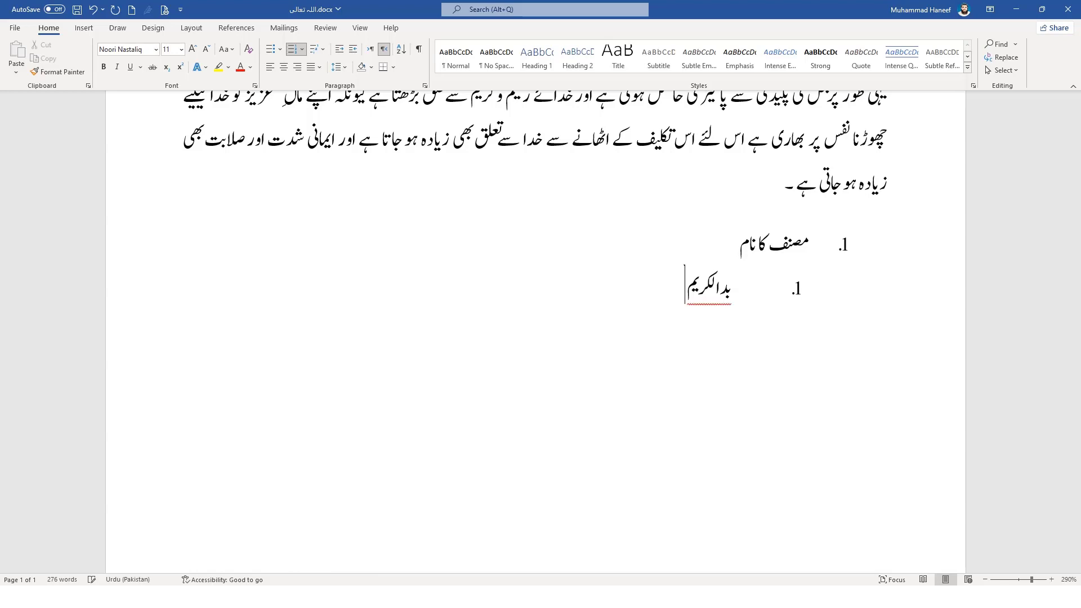
key("BackSpace")
key("BackSpace")
key("BackSpace")
key("BackSpace")
key("BackSpace")
key("BackSpace")
key("BackSpace")
key("BackSpace")
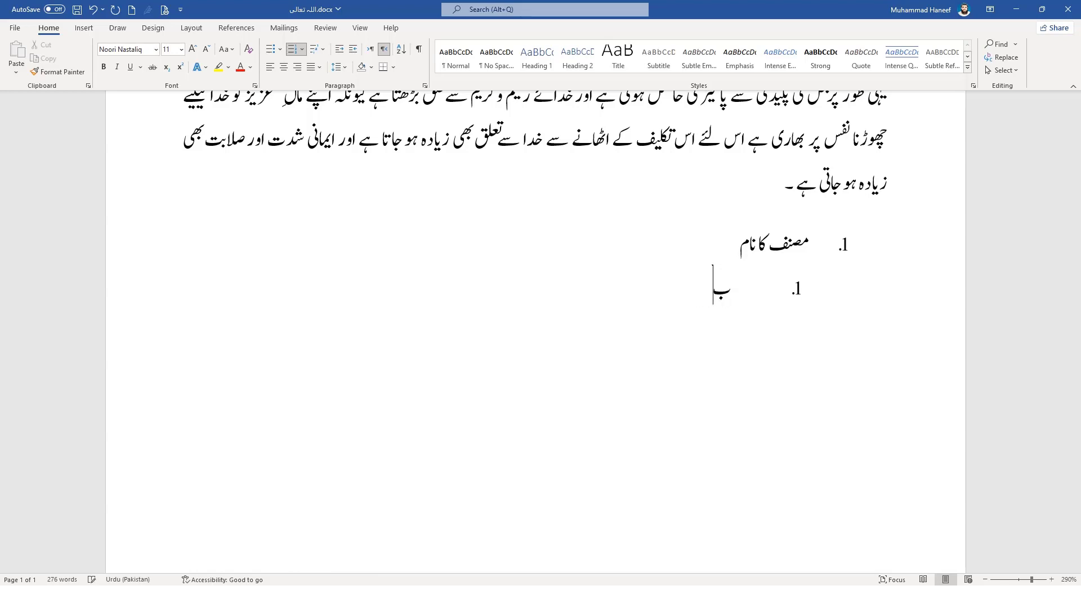
type("عبدالکریم")
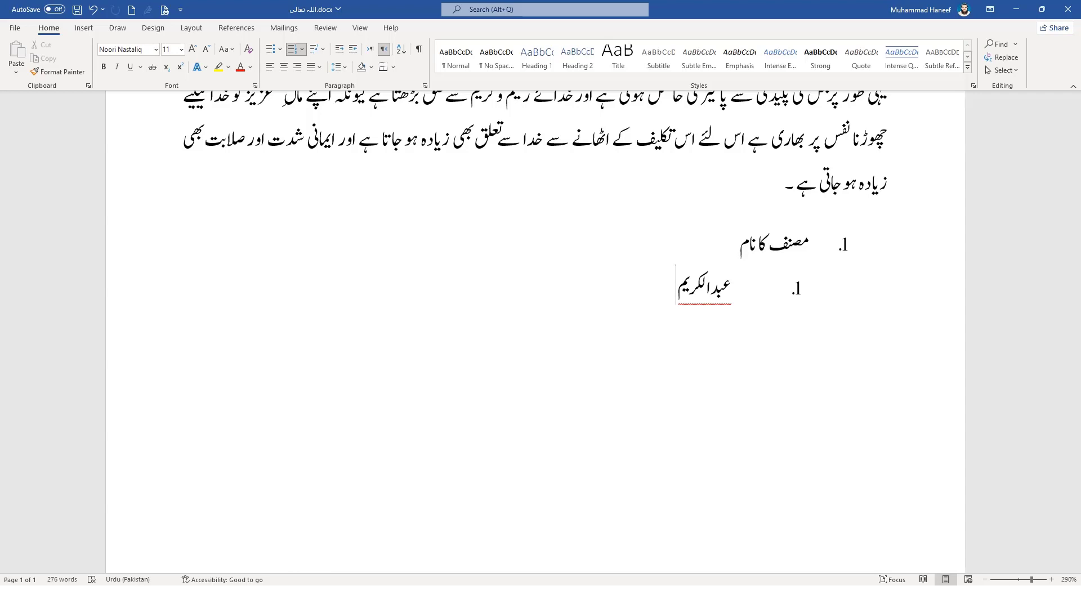
key("Return")
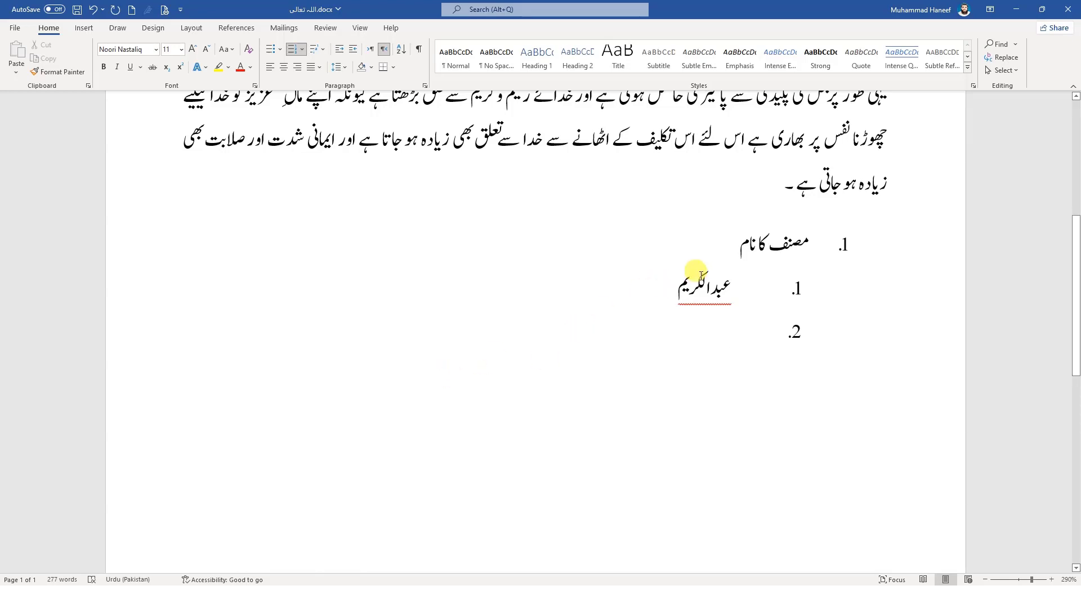
Complete the author's full name in the first sub-list item by adding "بن" and the father's name
left_click(679, 283)
type("بن")
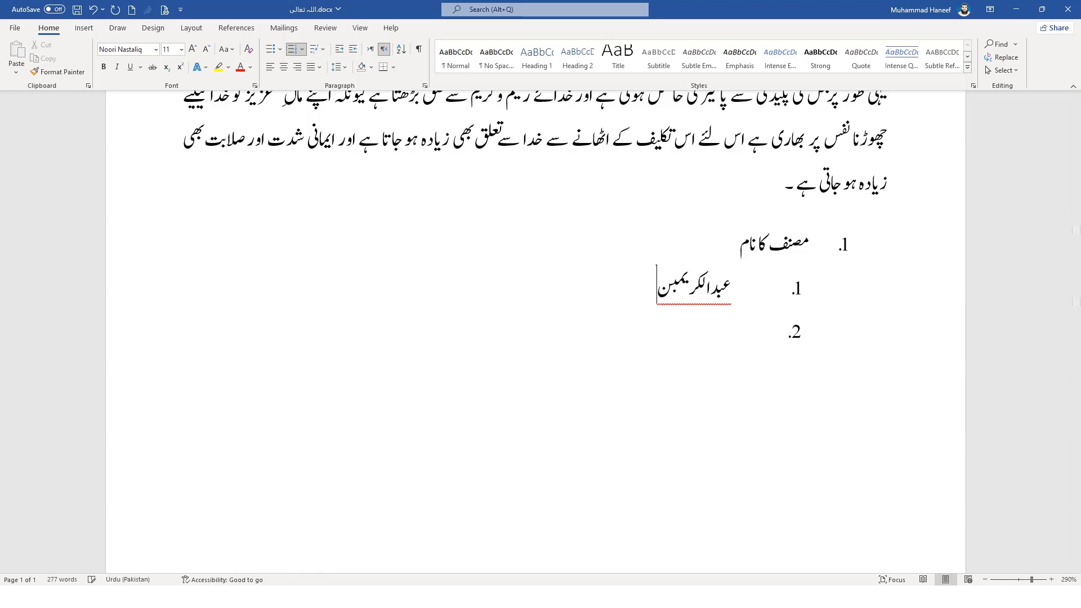
key("BackSpace")
key("BackSpace")
type("بن")
type(" عبد")
type(" ا")
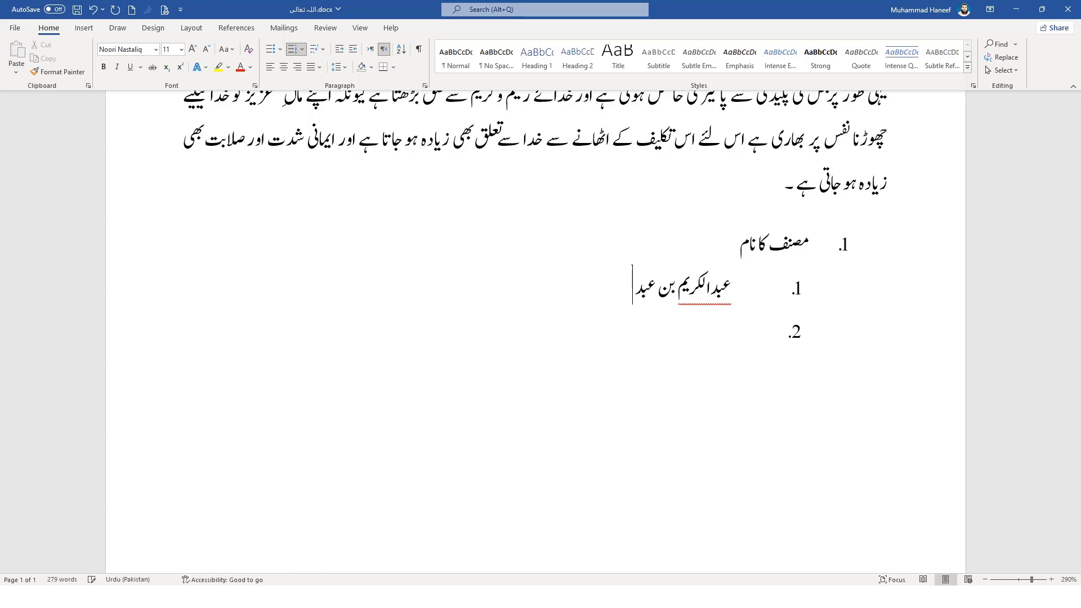
type("لباسط")
Fill the second sub-list item with the family name and four dashes, the third with "بب---------", and add a fourth item
type("قری")
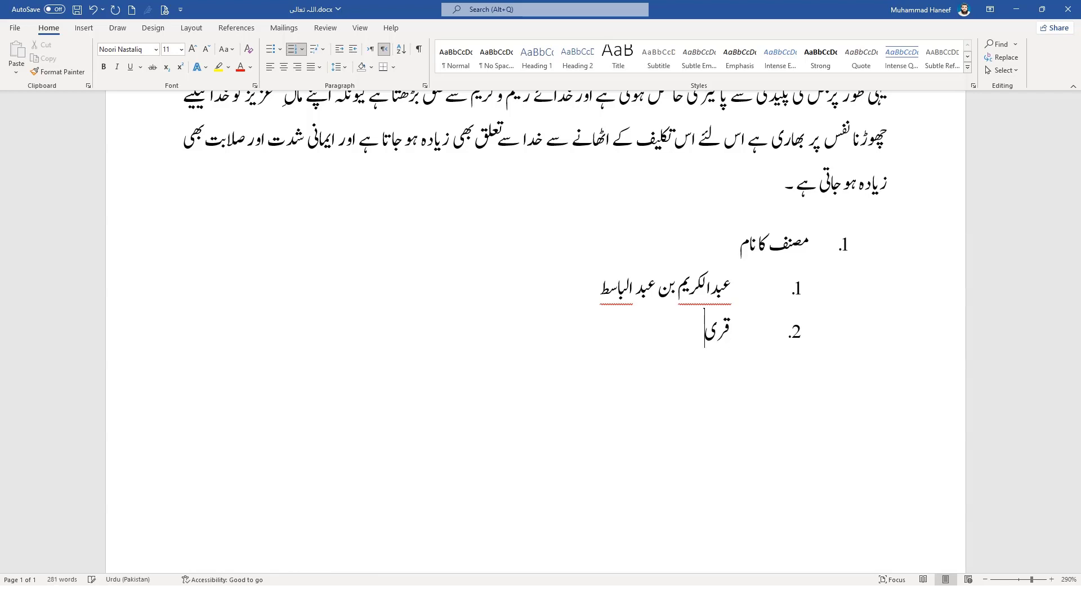
type("شی----")
key("Return")
type("ممممم")
key("BackSpace")
key("BackSpace")
key("BackSpace")
key("BackSpace")
key("BackSpace")
type("بب")
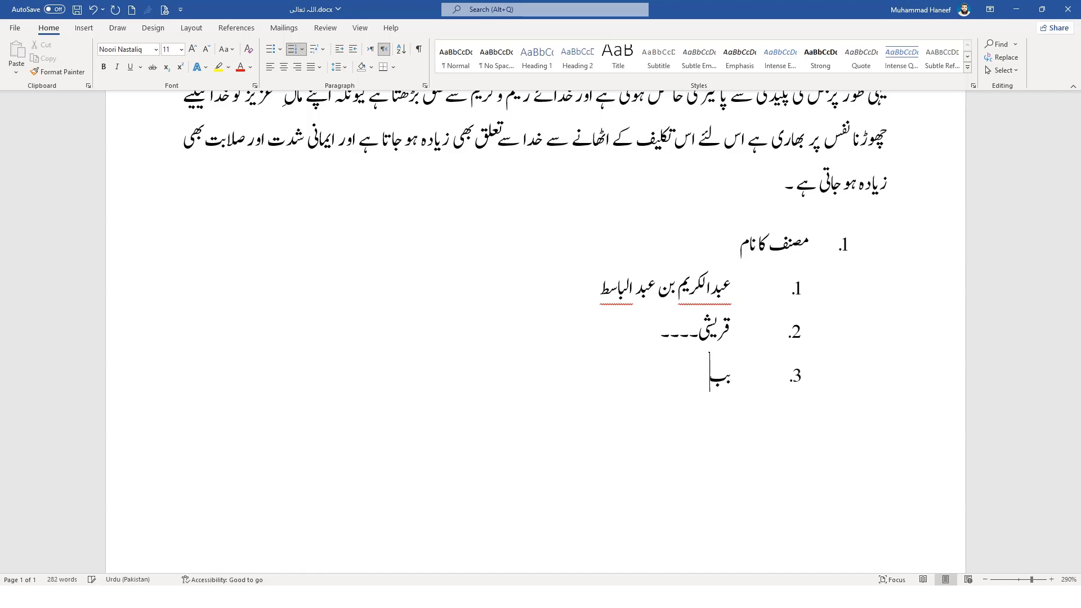
type("---------")
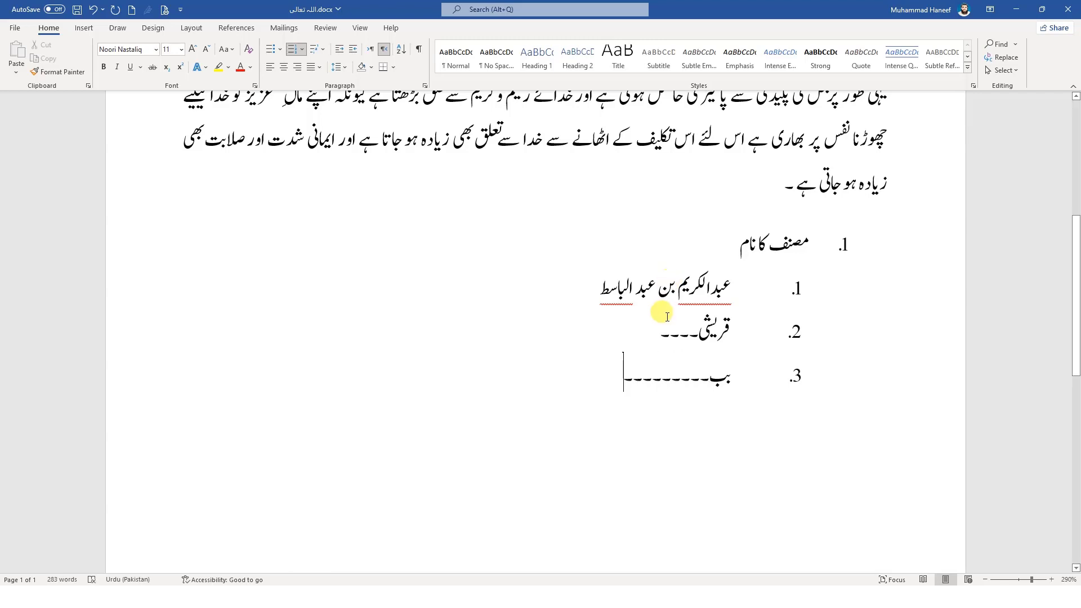
key("Return")
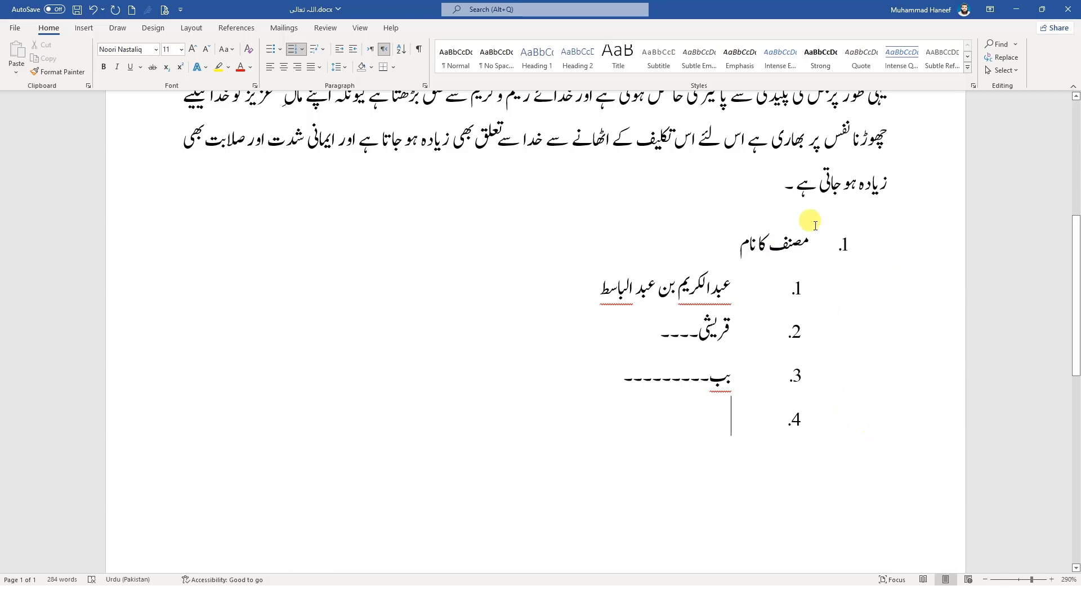
left_click(844, 244)
left_click(795, 287)
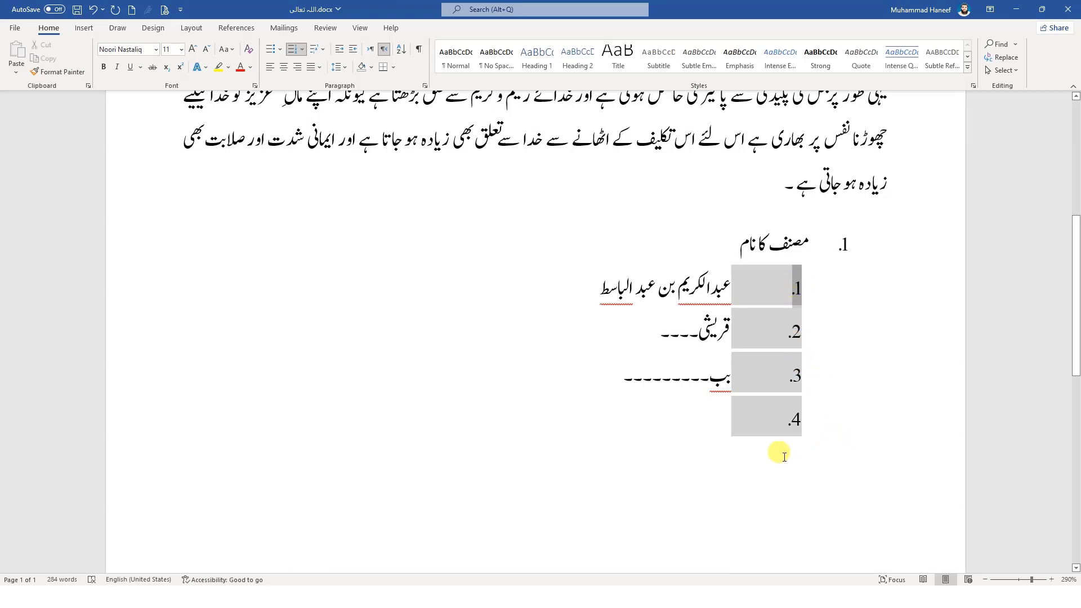
left_click(770, 424)
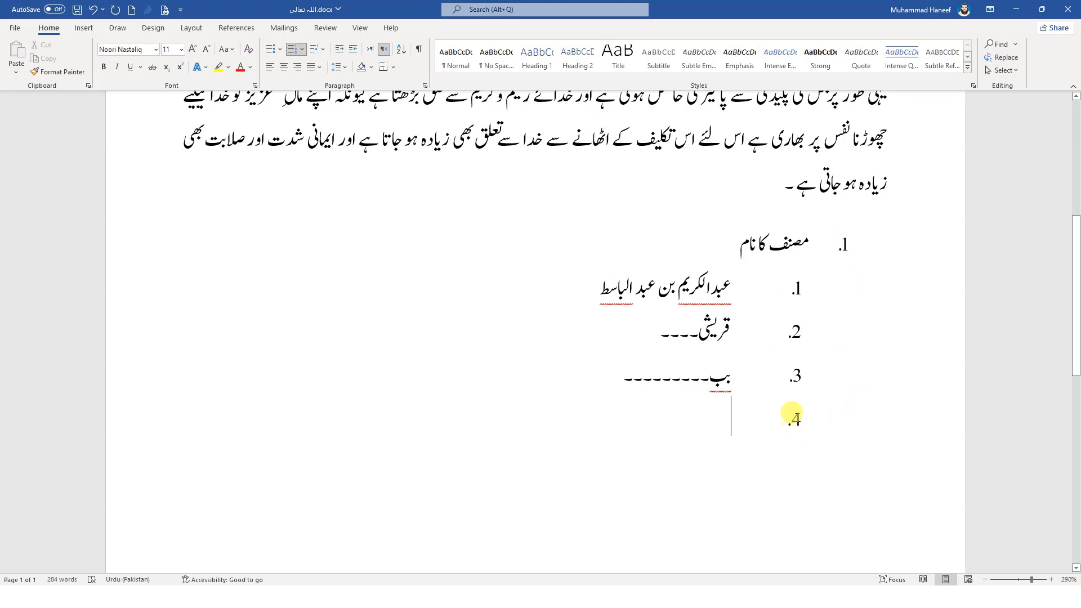
left_click(795, 417)
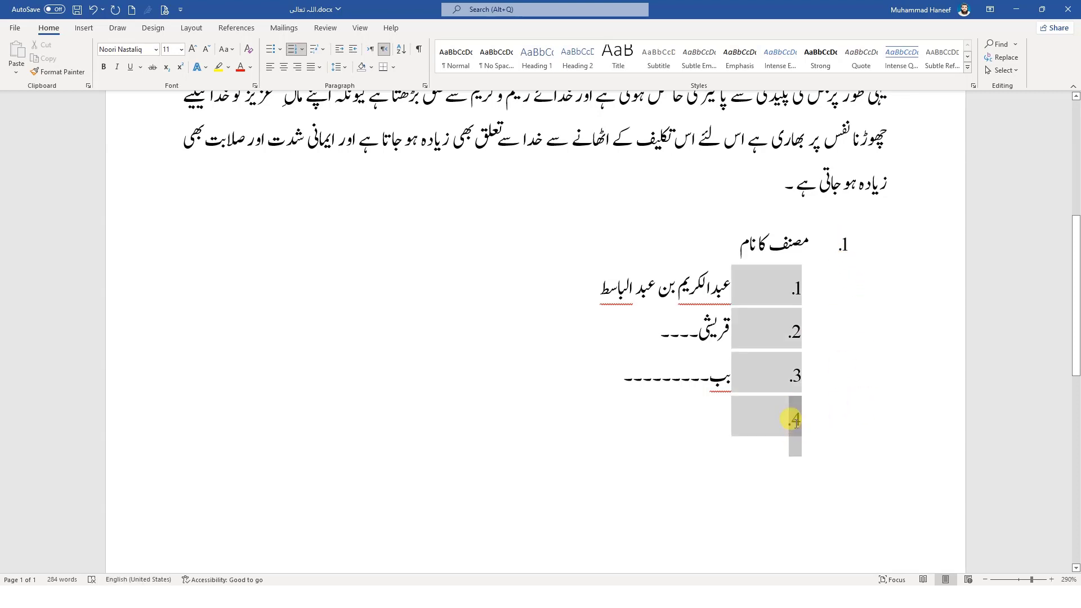
right_click(791, 417)
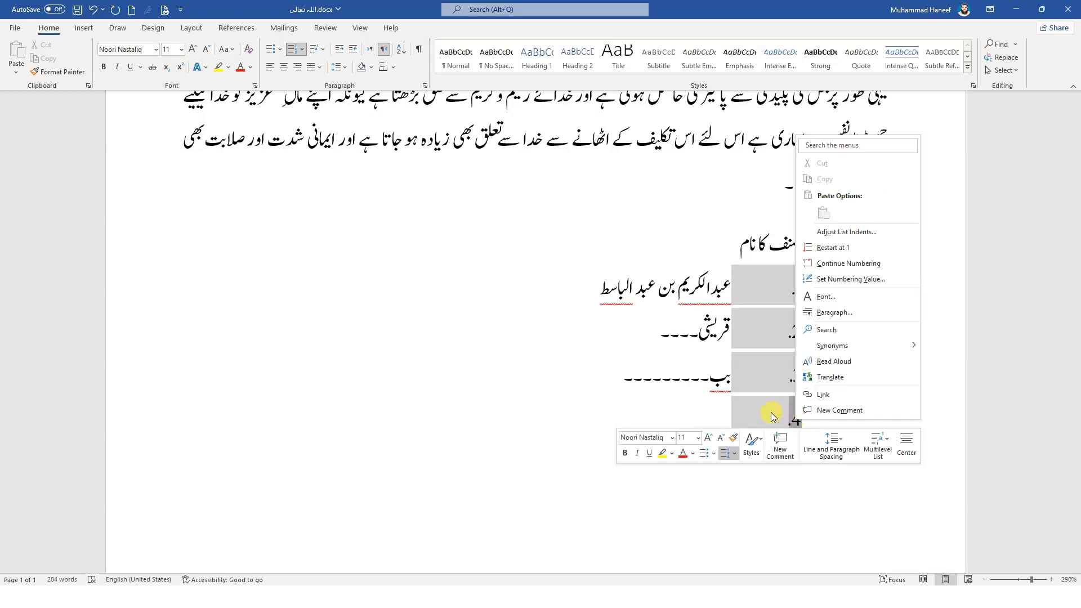
left_click(791, 415)
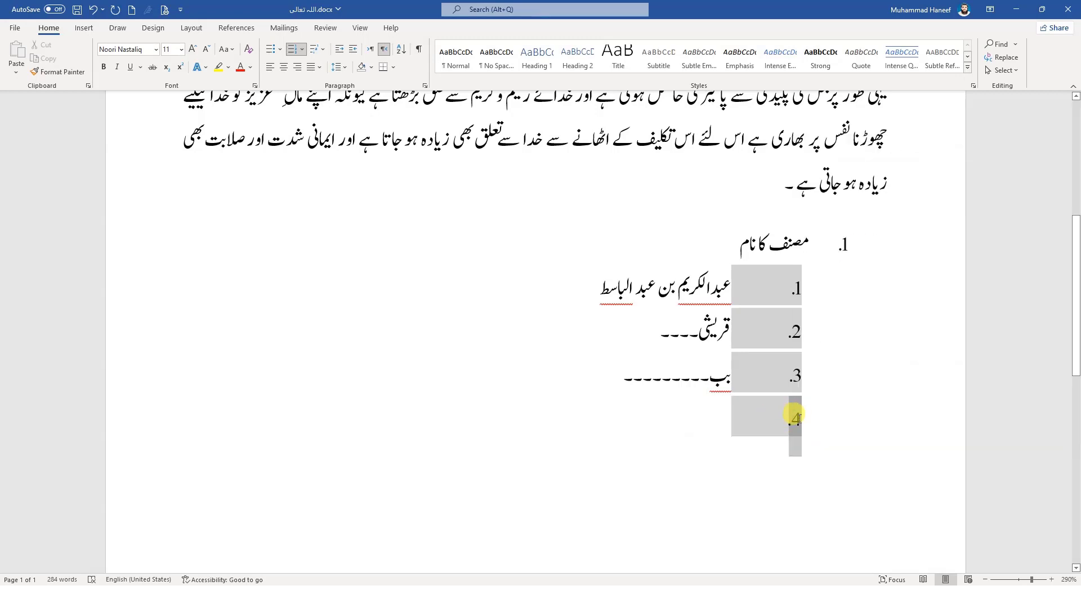
right_click(796, 417)
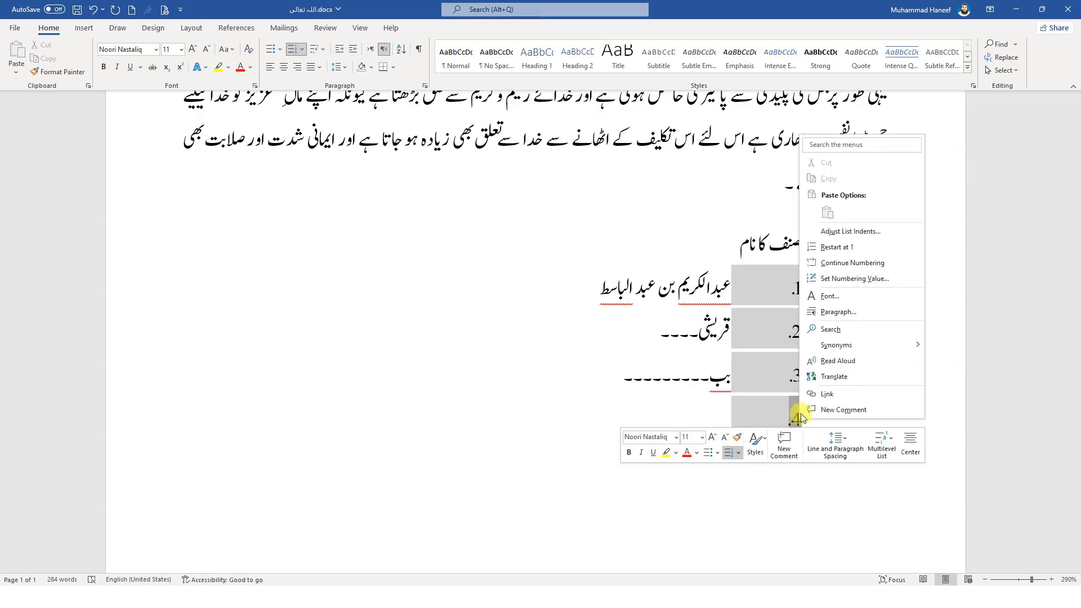
left_click(835, 233)
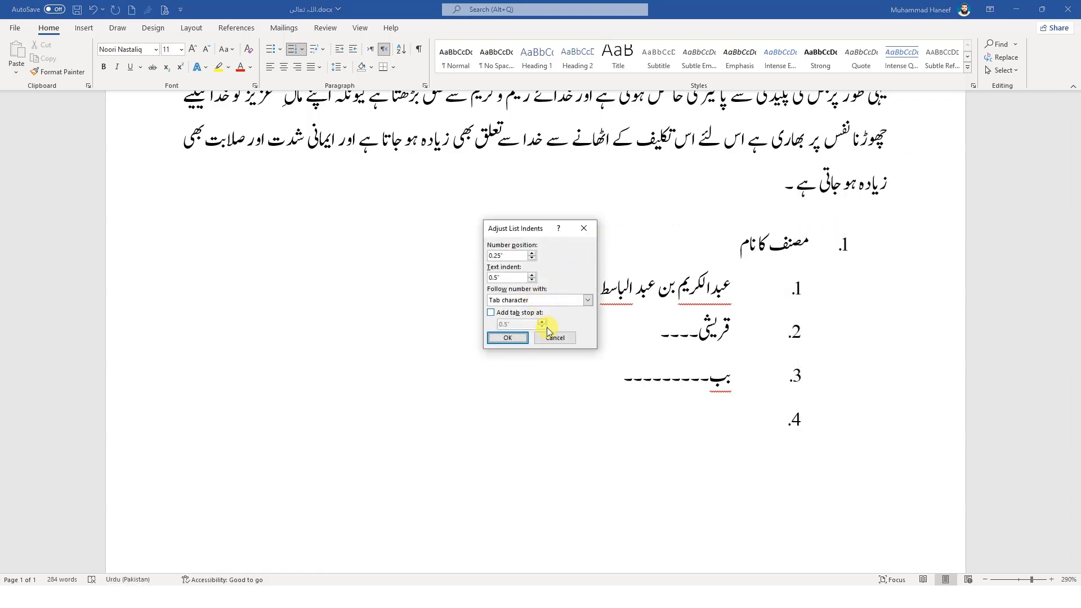
left_click(555, 340)
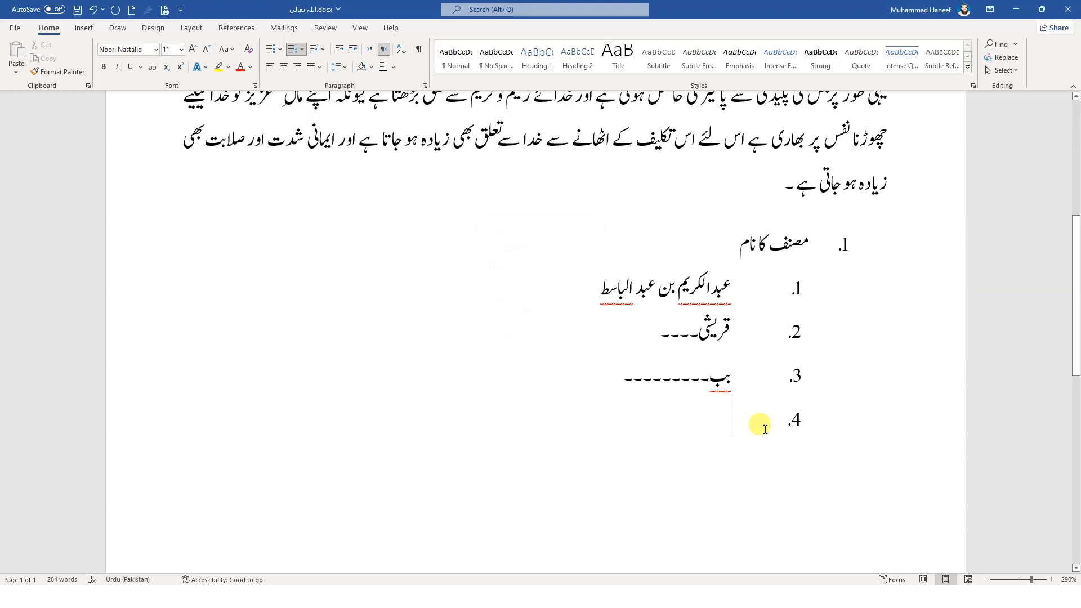
Set the numbering value of the empty fourth sub-list item to 2, starting a new list
left_click(798, 418)
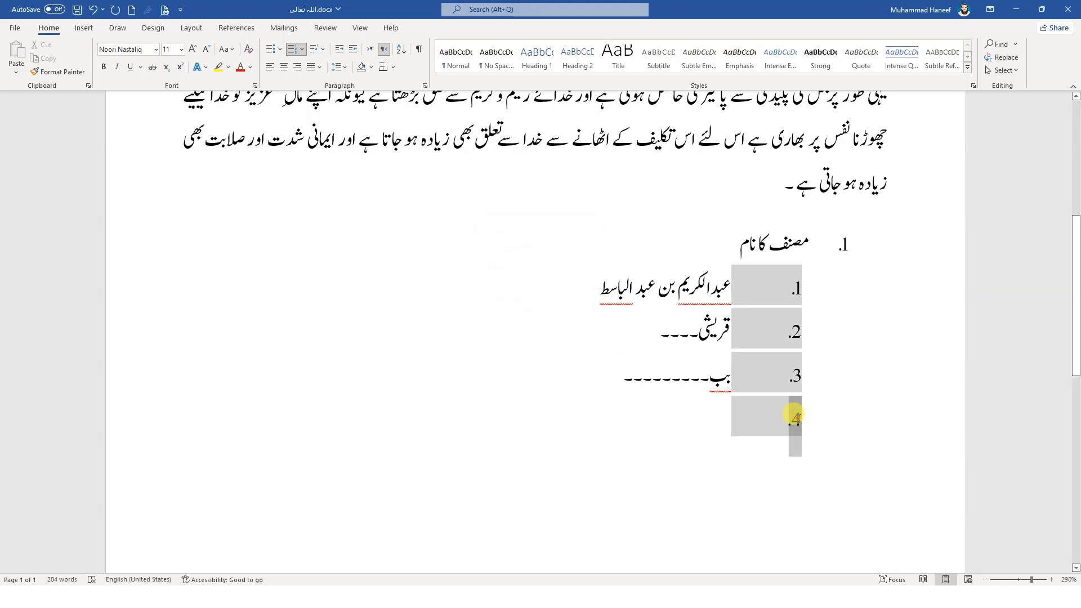
right_click(799, 422)
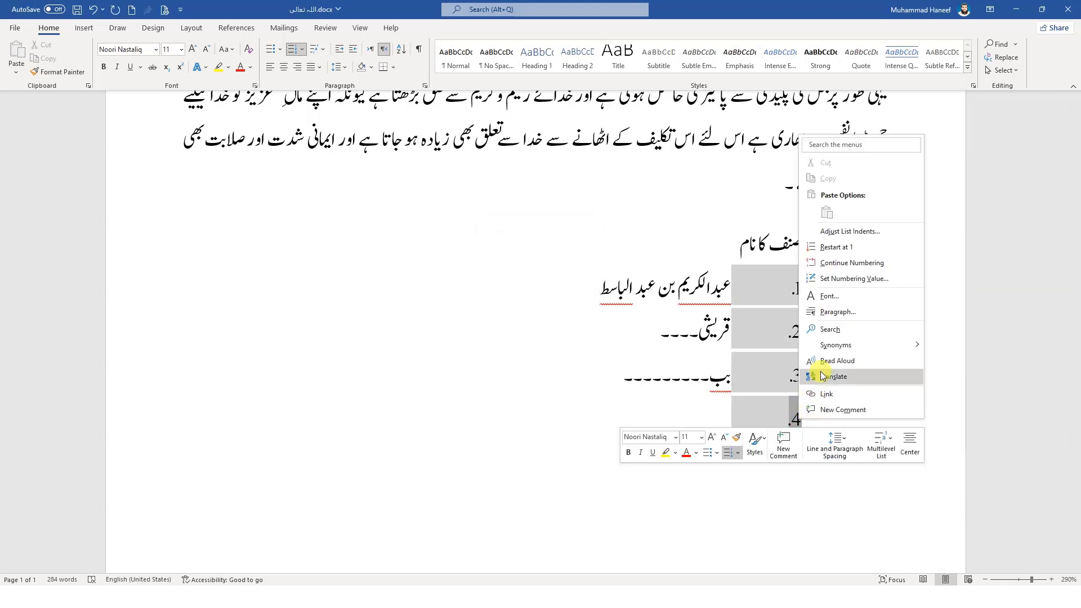
left_click(835, 281)
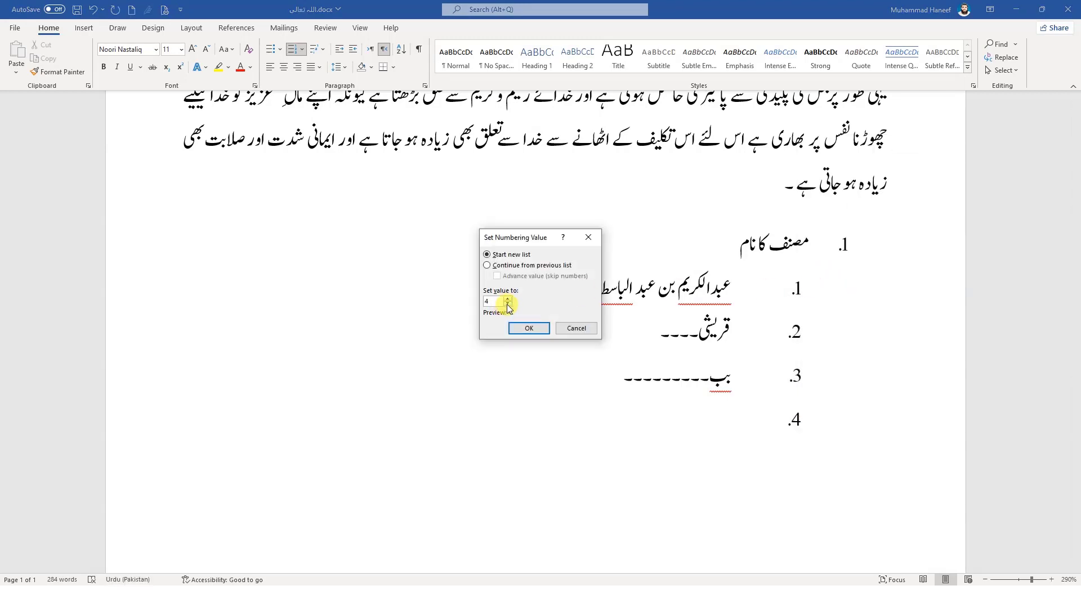
left_click(526, 329)
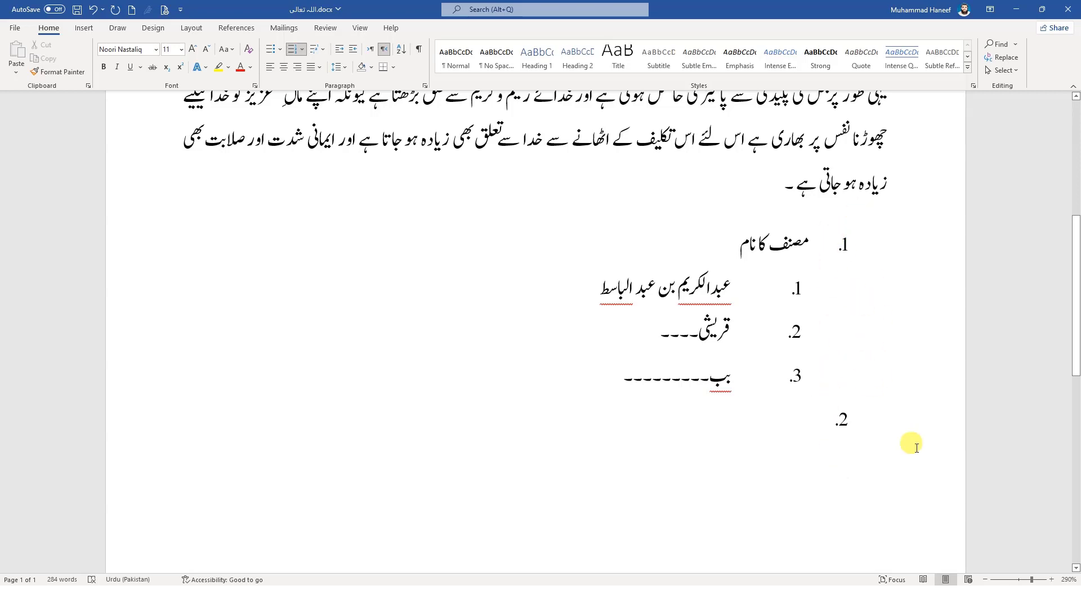
Enter "کتاب کا تعارف" as the second main list item and add another numbered item below it
type("کتاب کا")
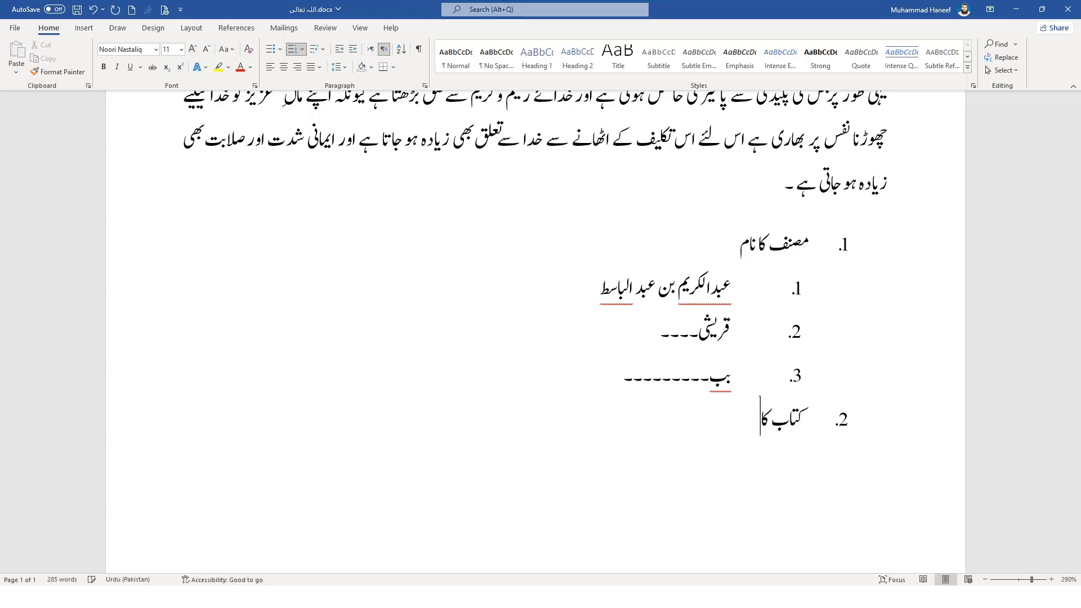
type(" تعارف")
Set the numbering value of the empty item below "کتاب کا تعارف" to 1, starting a new list
left_click(840, 461)
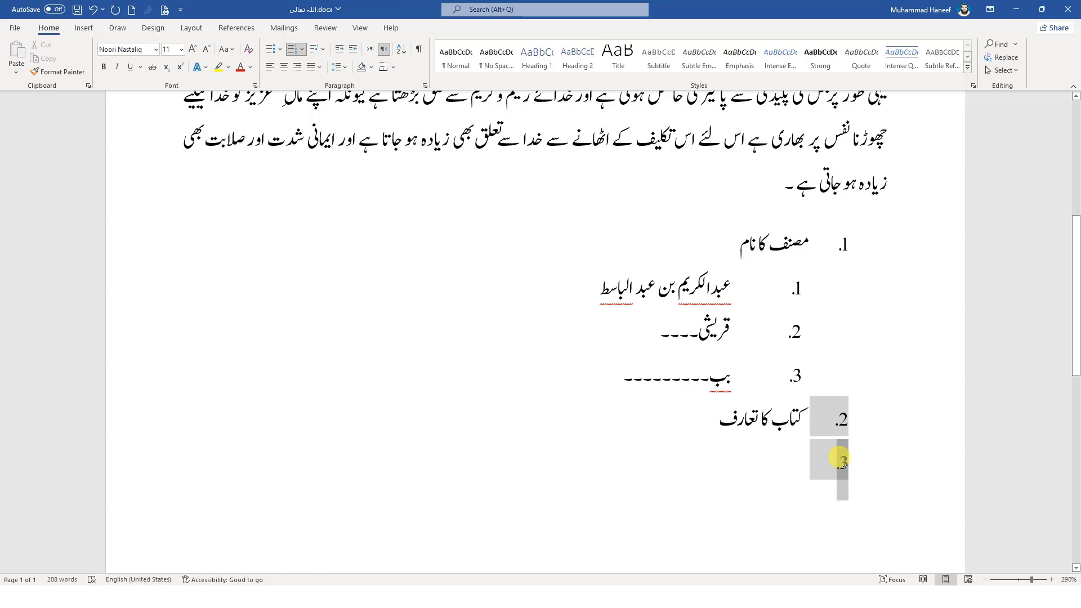
right_click(841, 461)
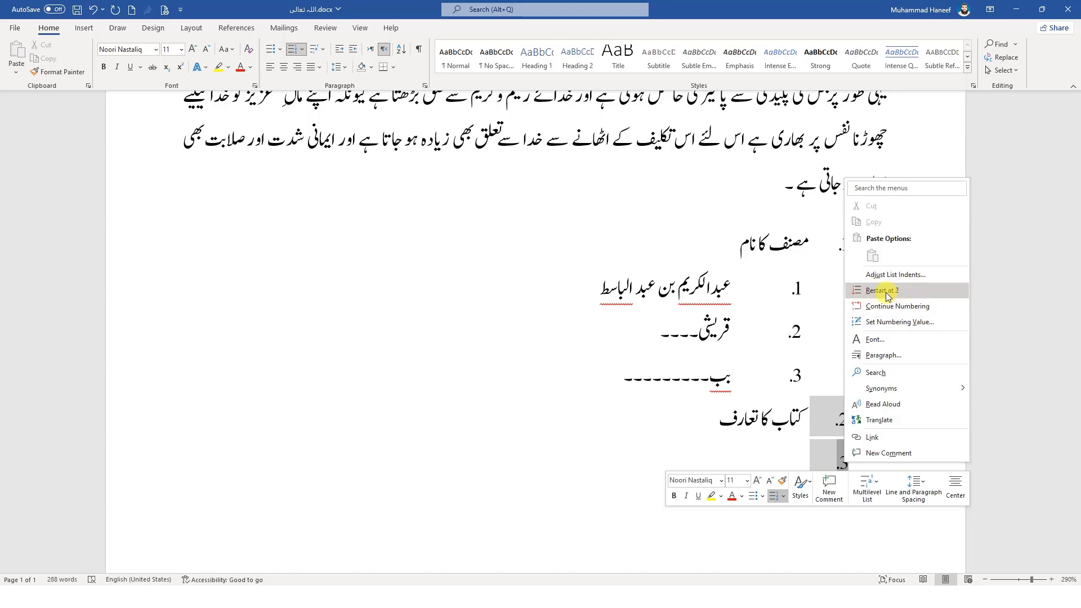
left_click(889, 322)
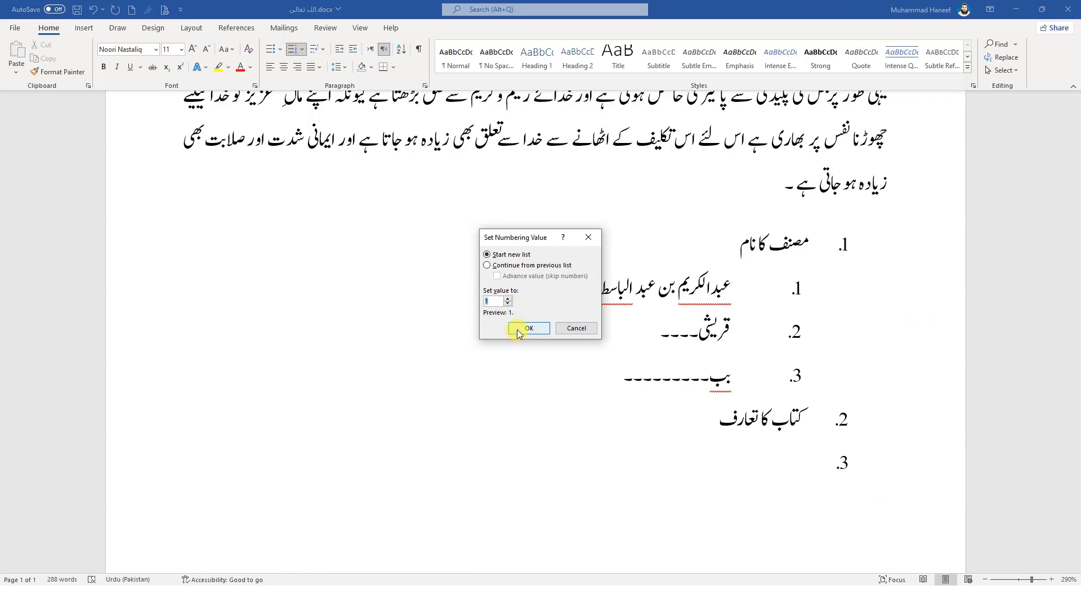
left_click(518, 332)
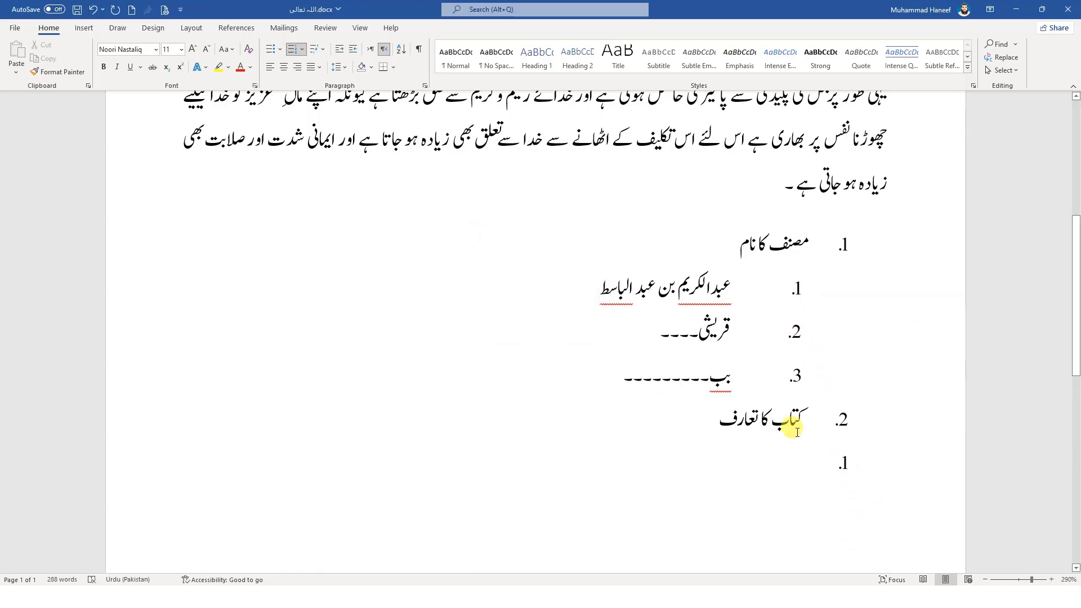
Indent the empty numbered item under "کتاب کا تعارف" with a special First line indent of 0.3"
left_click(845, 465)
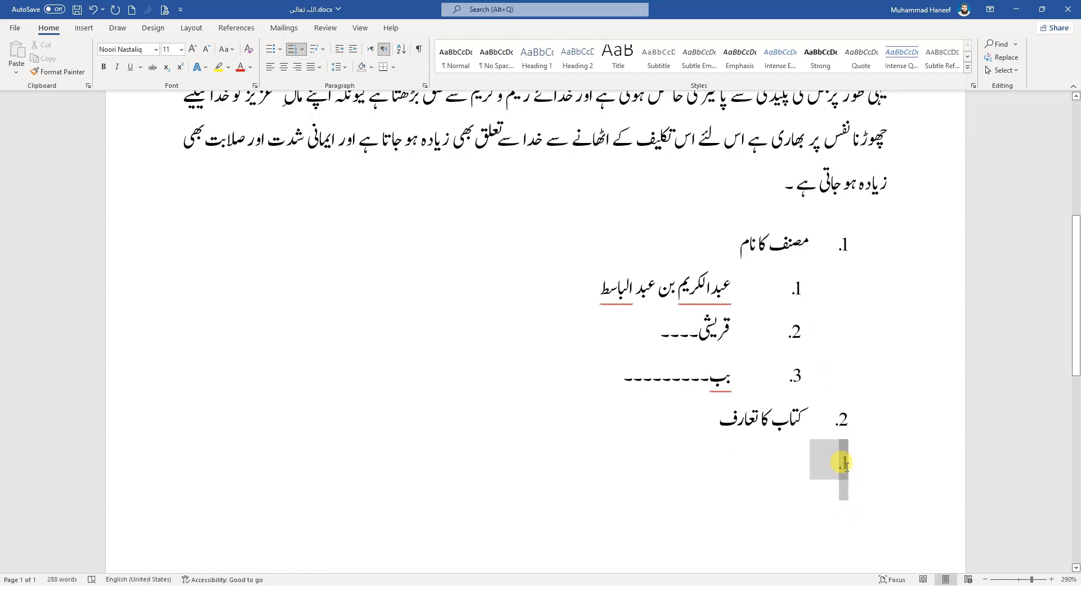
left_click(426, 85)
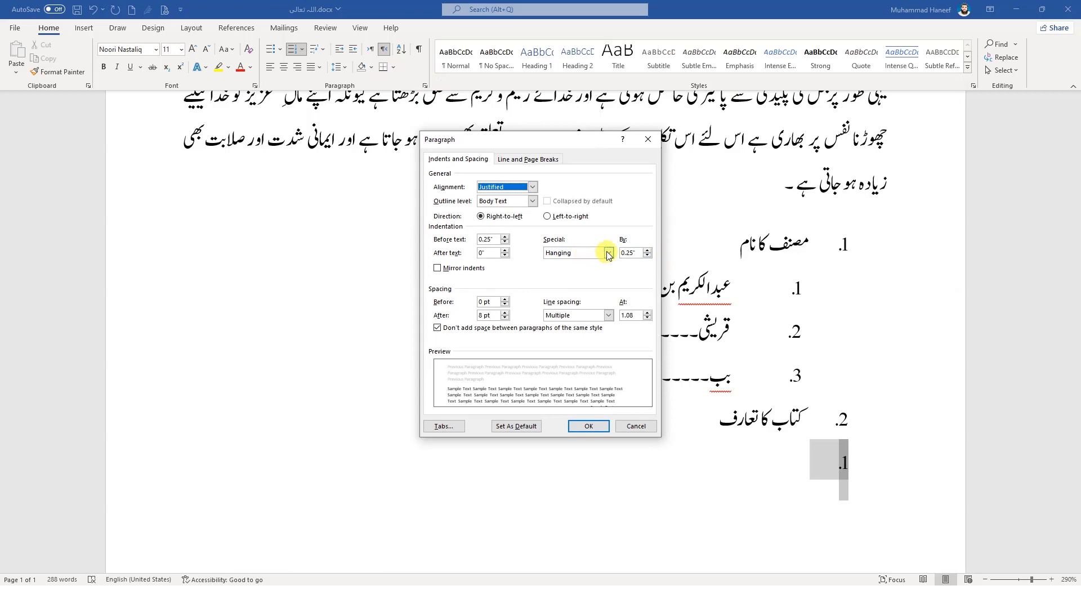
left_click(585, 254)
left_click(597, 262)
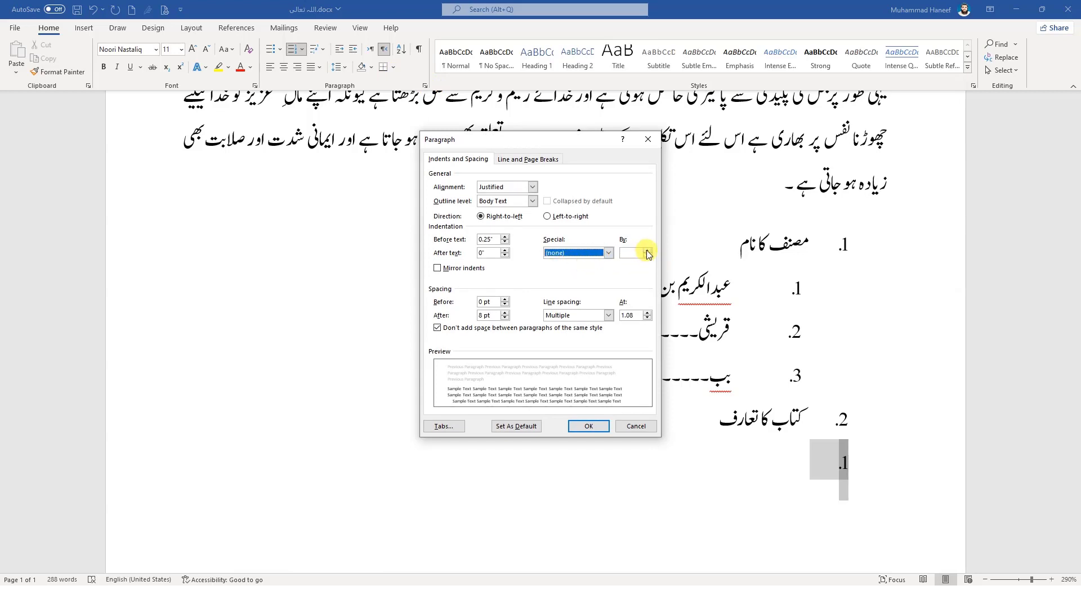
left_click(647, 250)
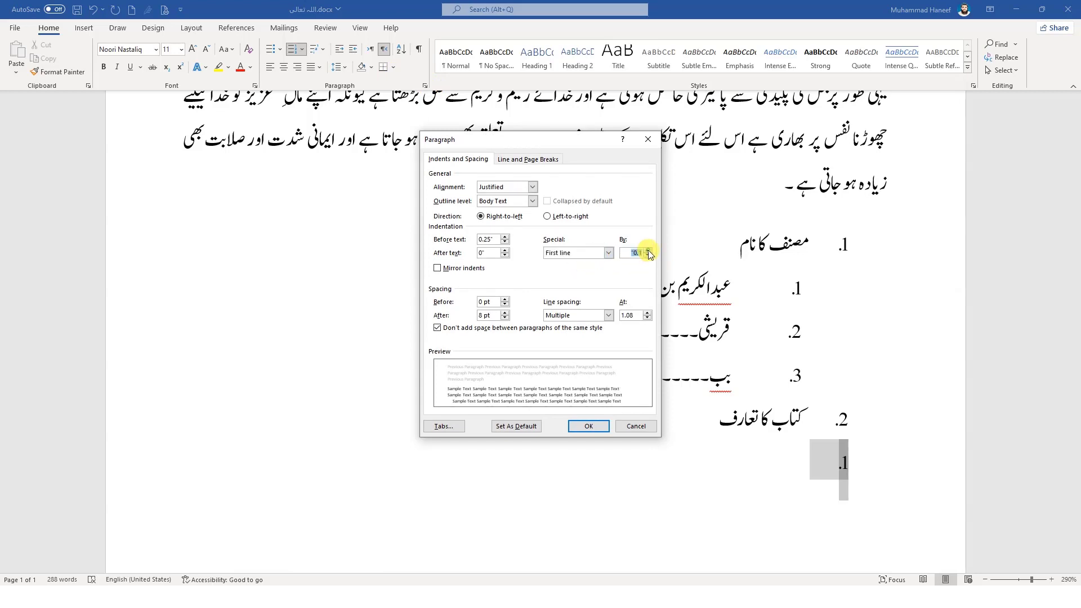
left_click(589, 426)
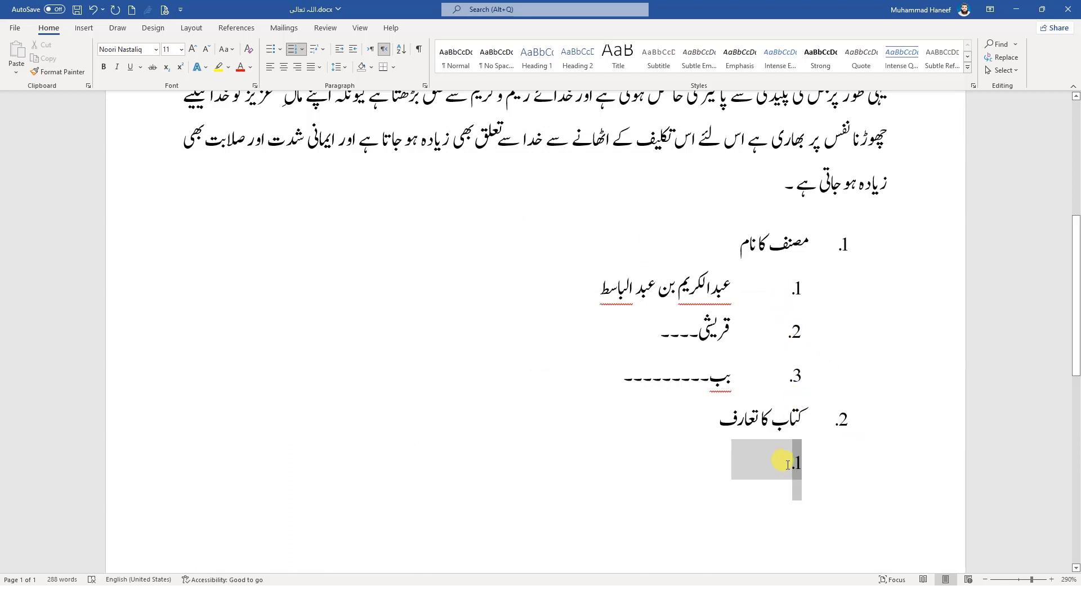
left_click(768, 518)
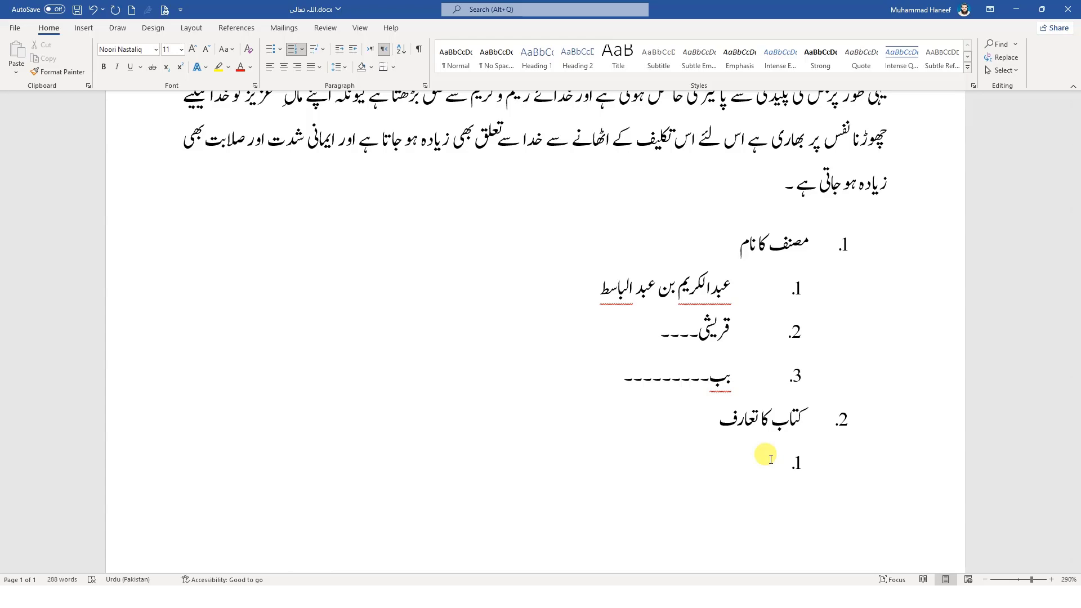
scroll(771, 459, "up", 5)
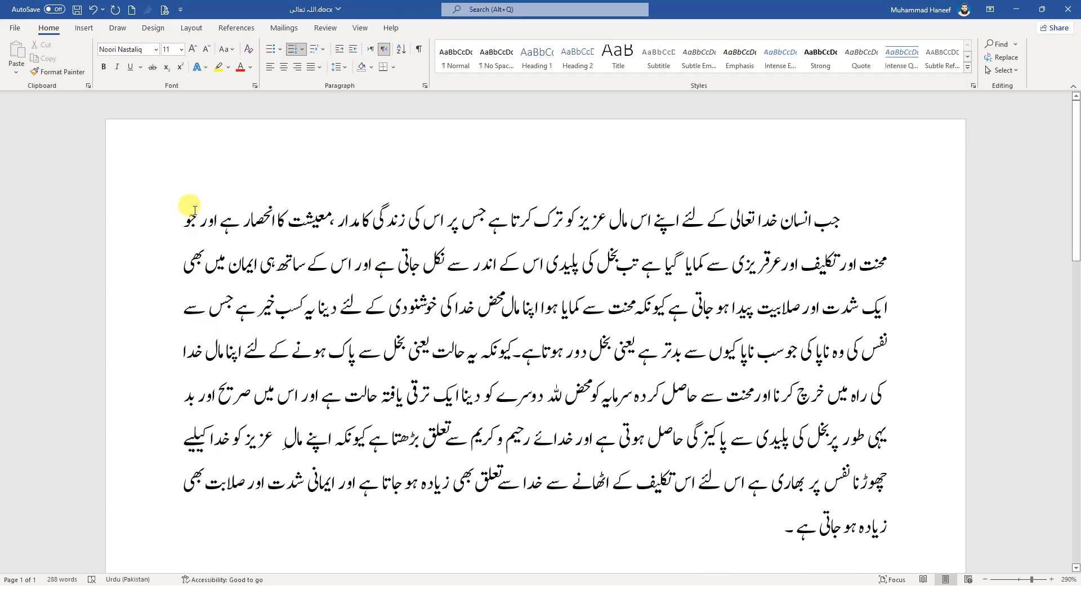
scroll(475, 335, "down", 1)
scroll(475, 335, "down", 2)
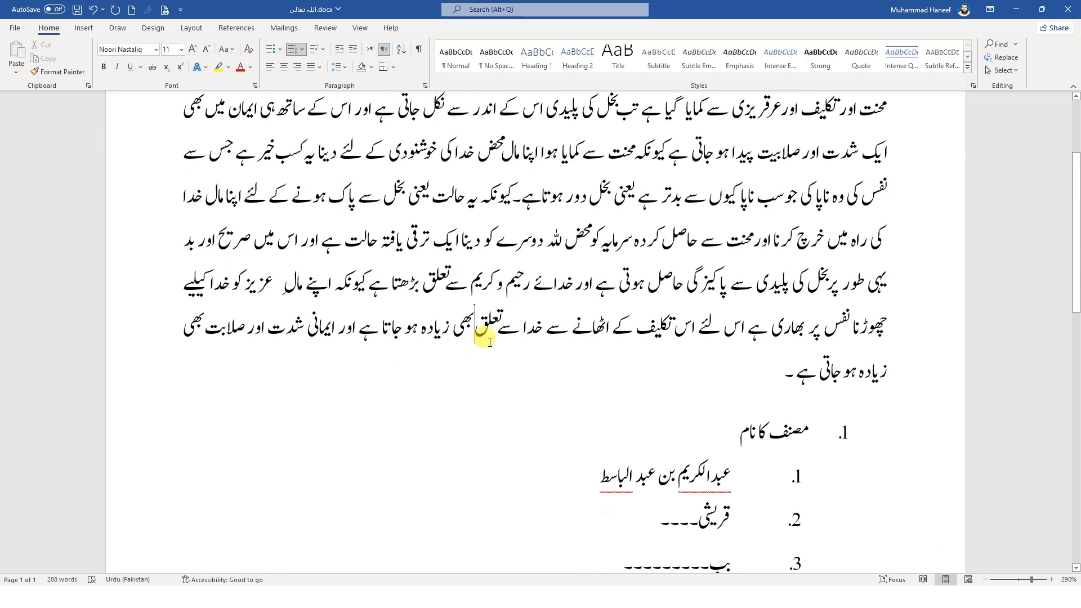
scroll(587, 350, "up", 2)
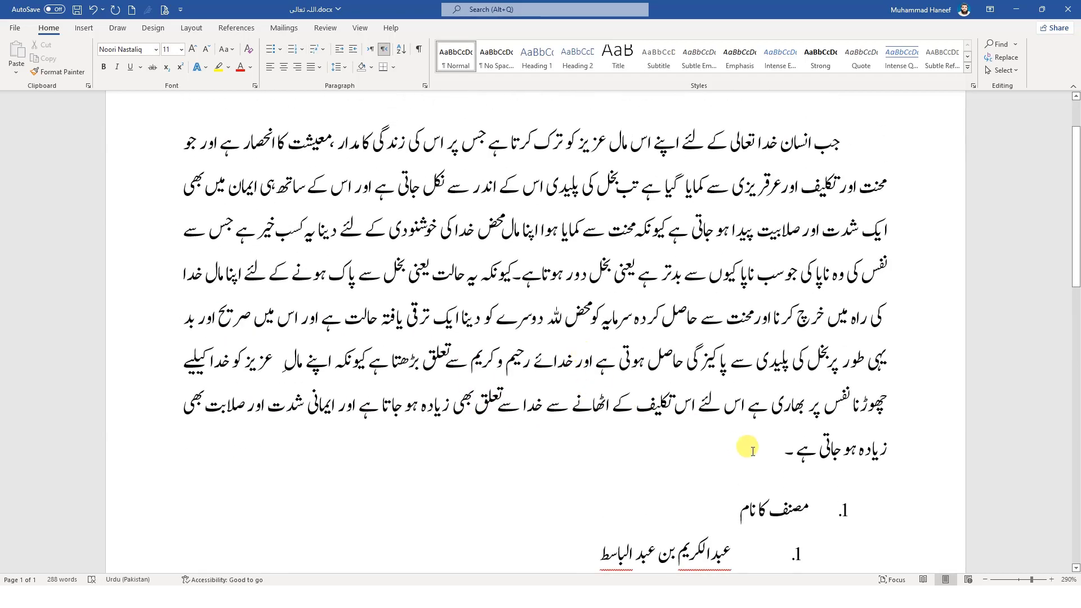
scroll(712, 346, "down", 3)
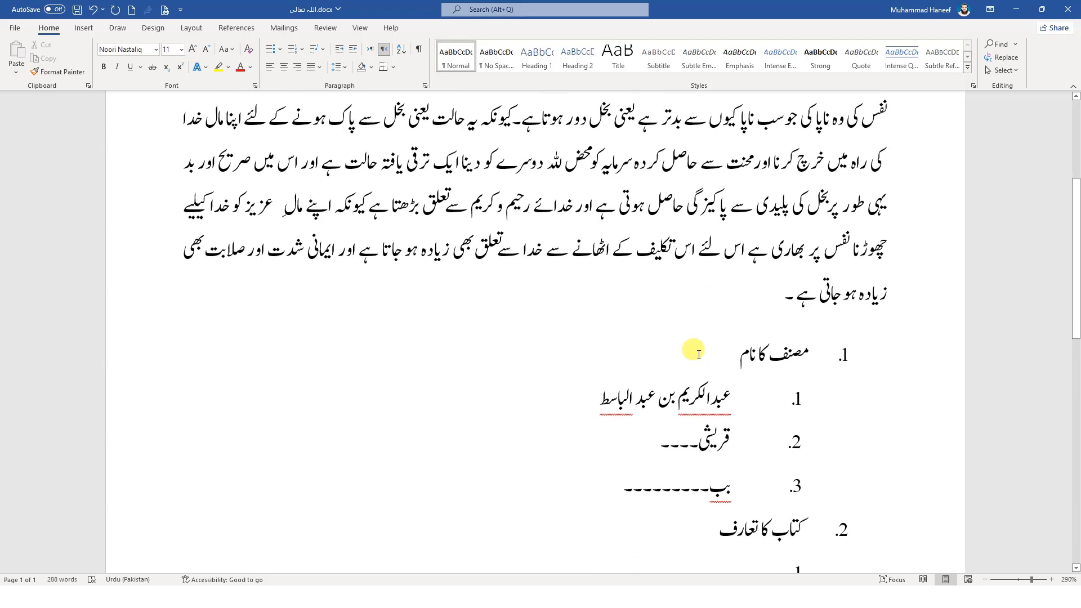
scroll(707, 487, "up", 5)
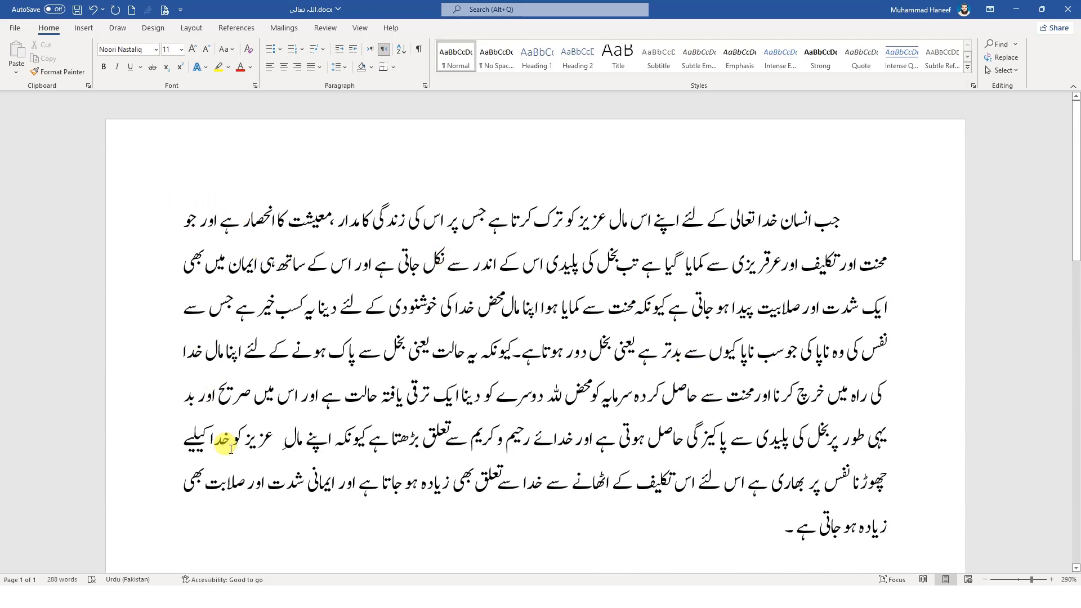
left_click(841, 223)
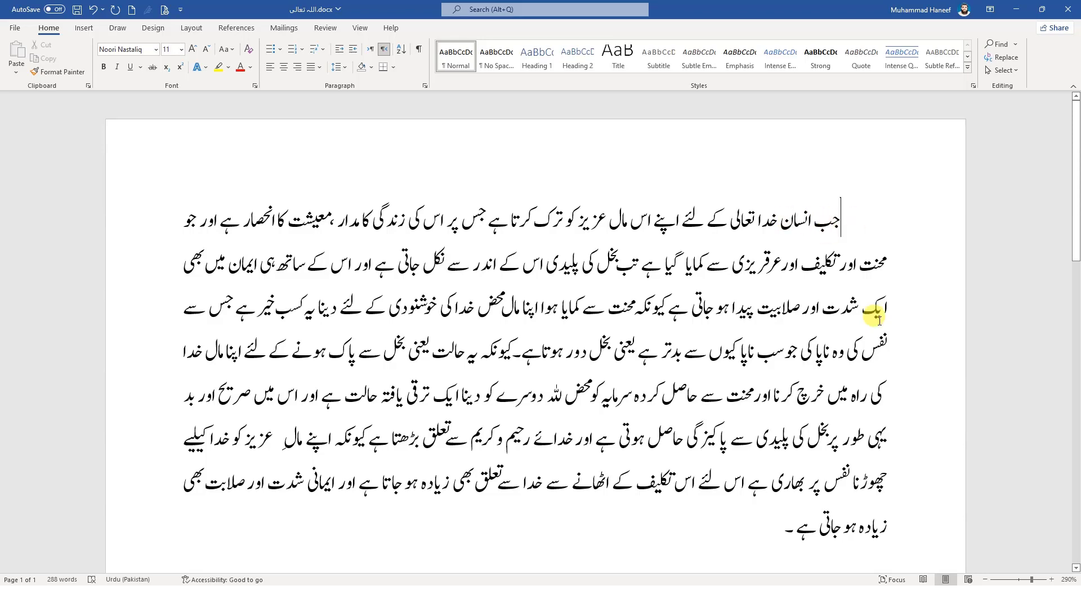
scroll(845, 394, "down", 3)
scroll(785, 353, "up", 2)
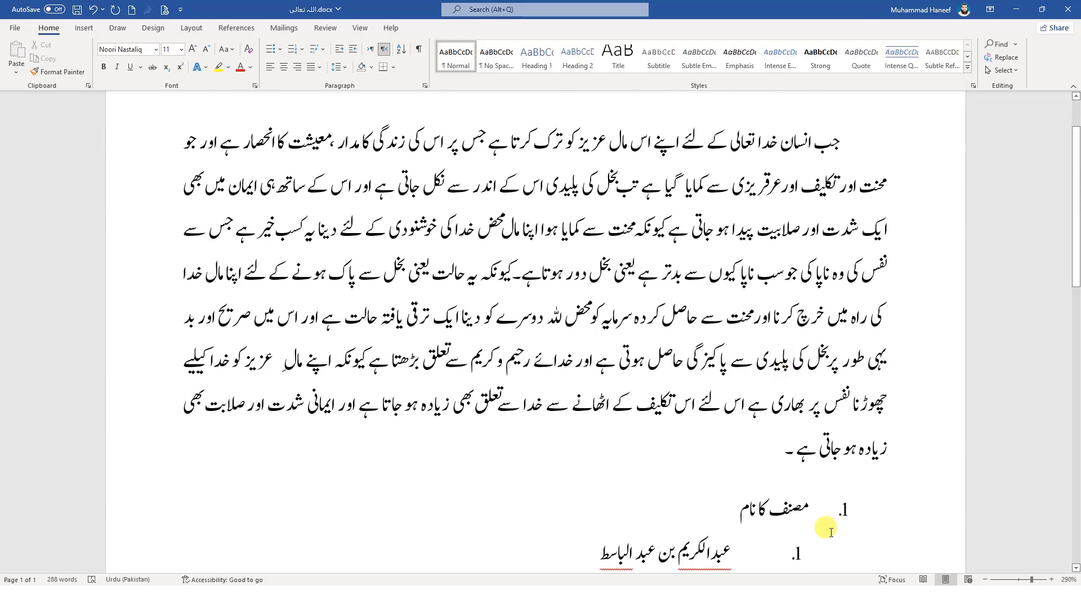
scroll(784, 353, "down", 5)
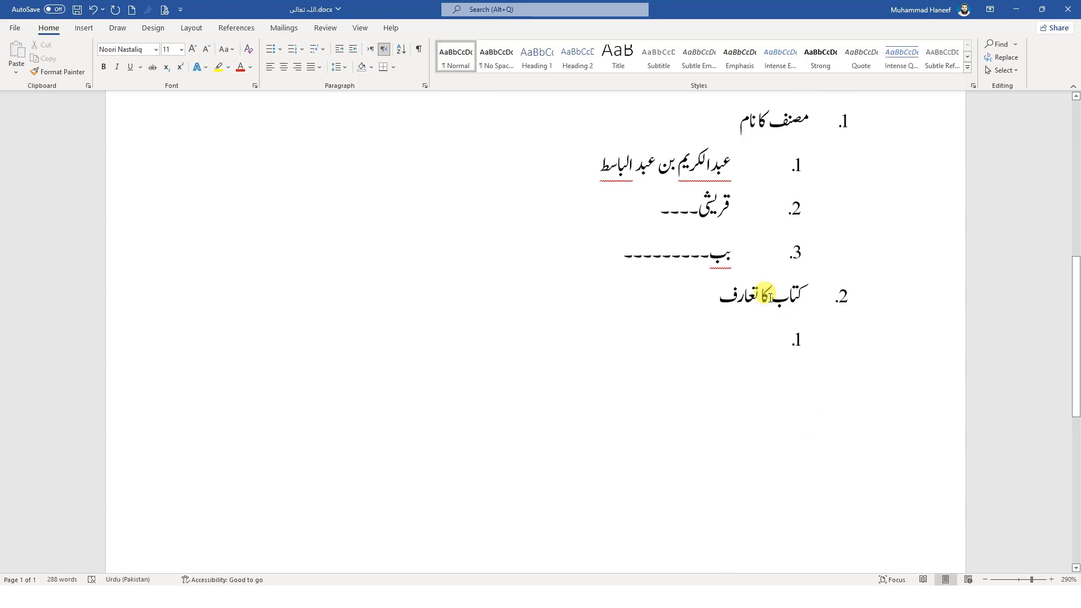
left_click(770, 297)
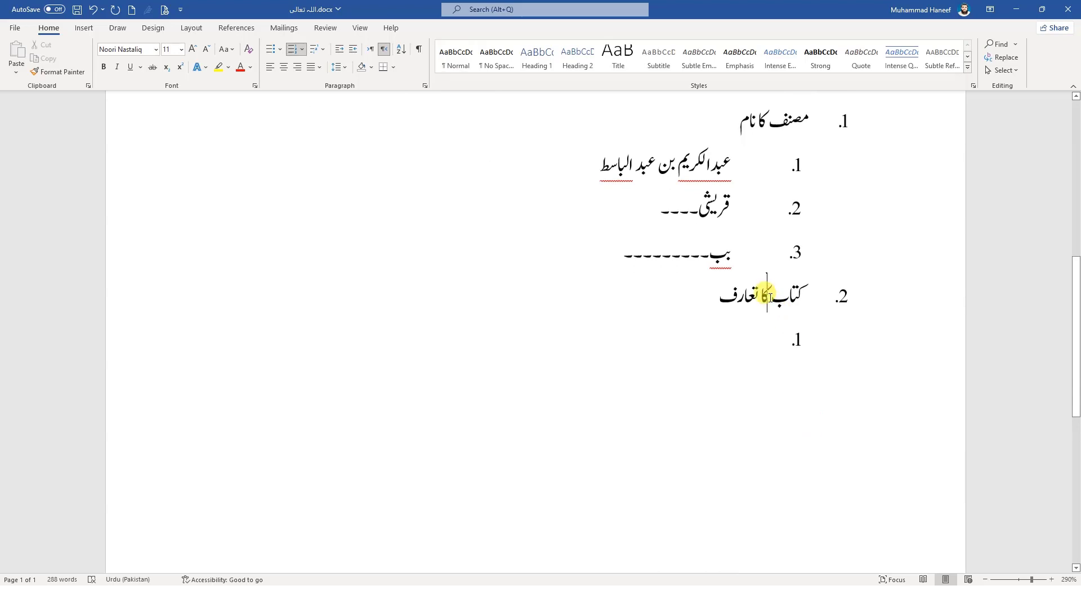
scroll(770, 297, "up", 6)
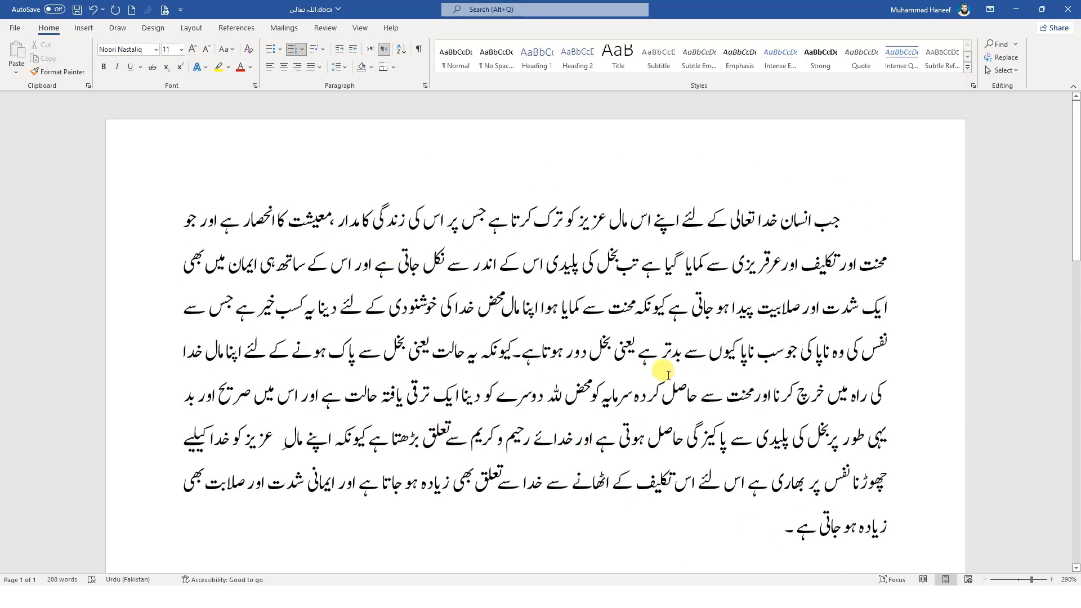
Set the spacing after the Urdu body paragraph to 0 pt in the line spacing options
left_click_drag(781, 534, 829, 224)
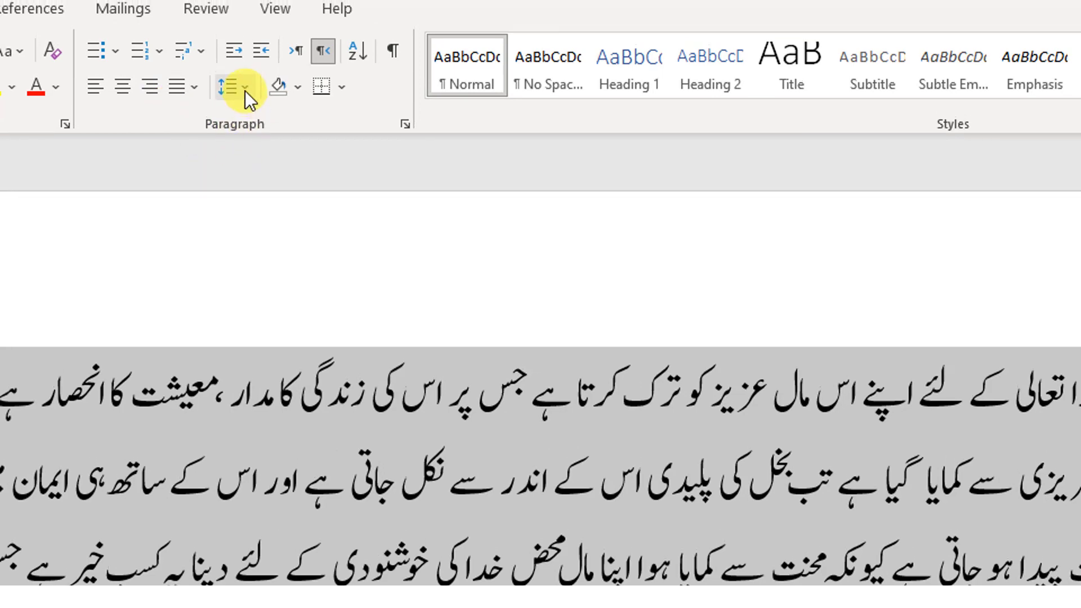
left_click(245, 90)
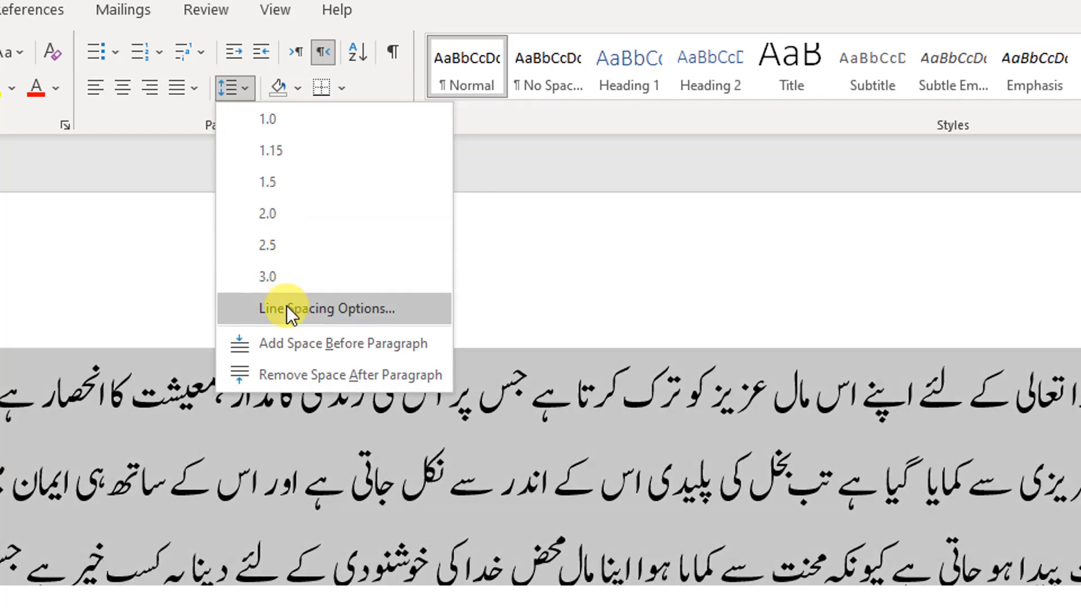
left_click(336, 310)
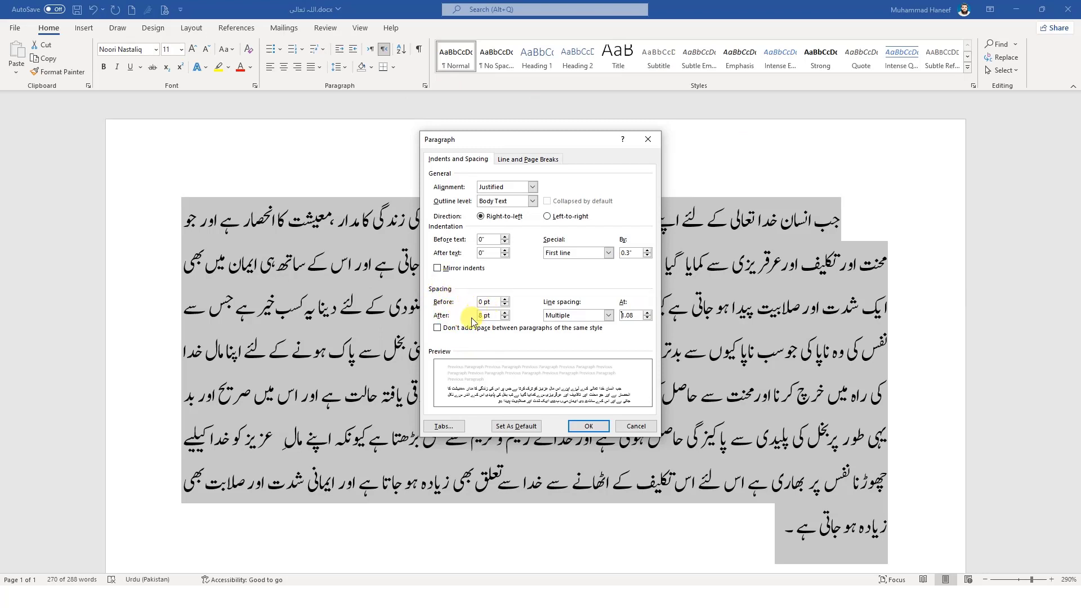
left_click(505, 318)
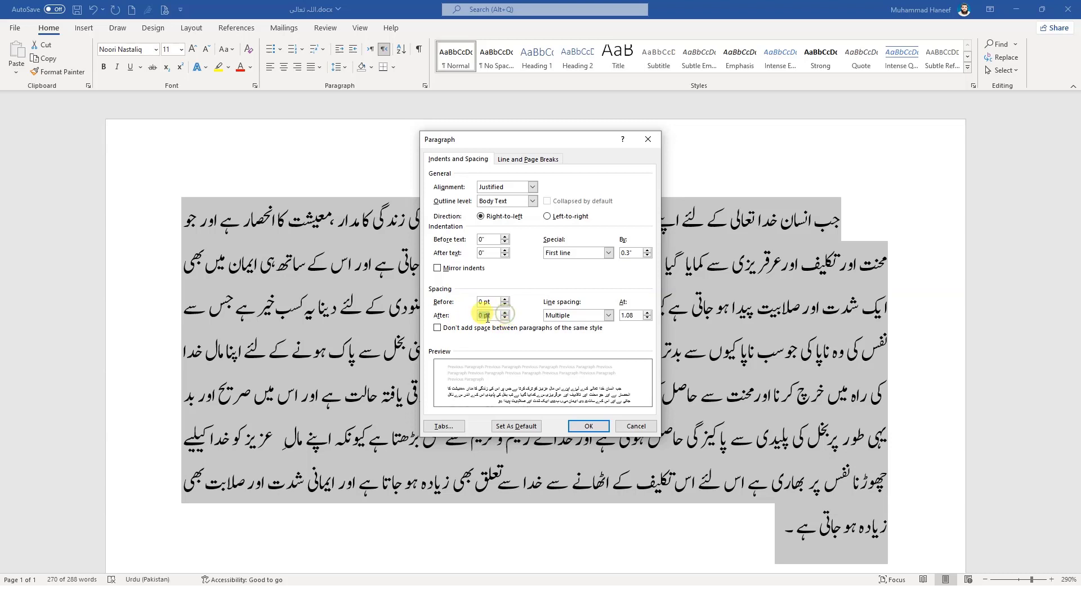
left_click(583, 428)
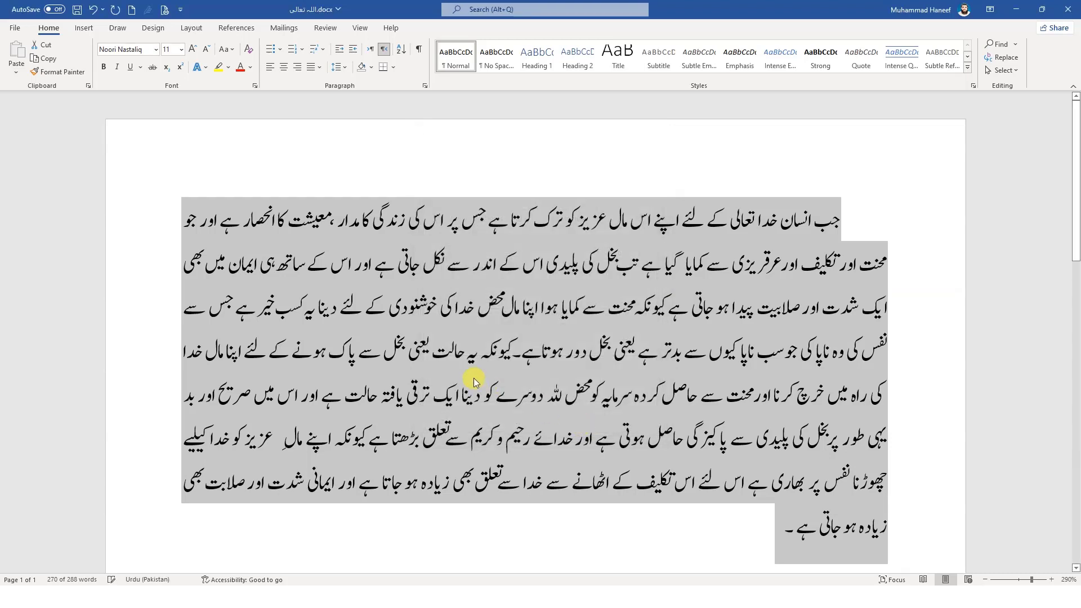
left_click(456, 352)
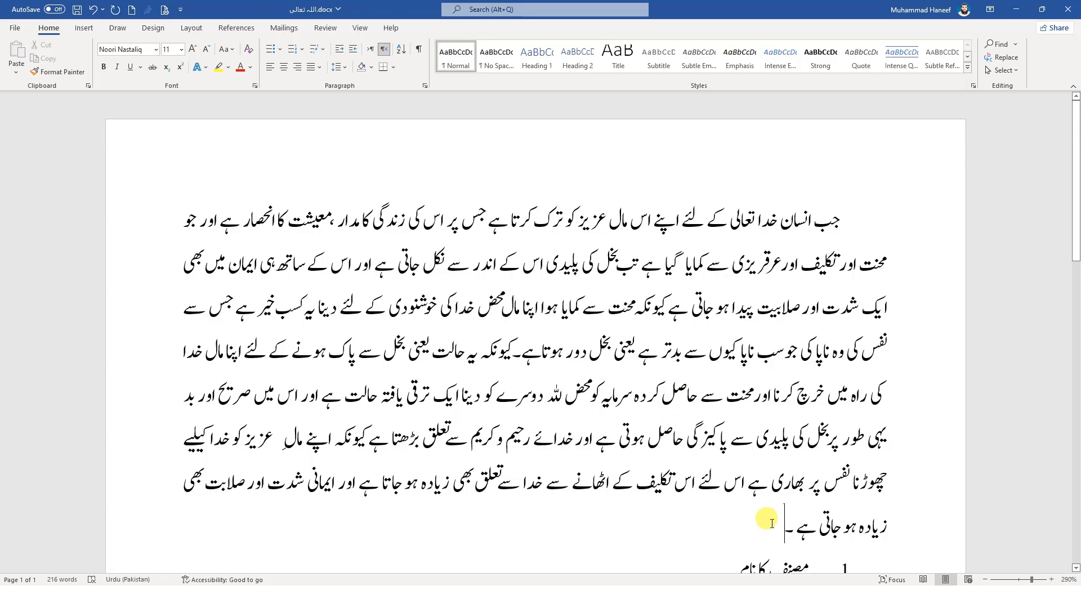
Set the line spacing of the whole Urdu body paragraph to 2.0
left_click(812, 244, "shift")
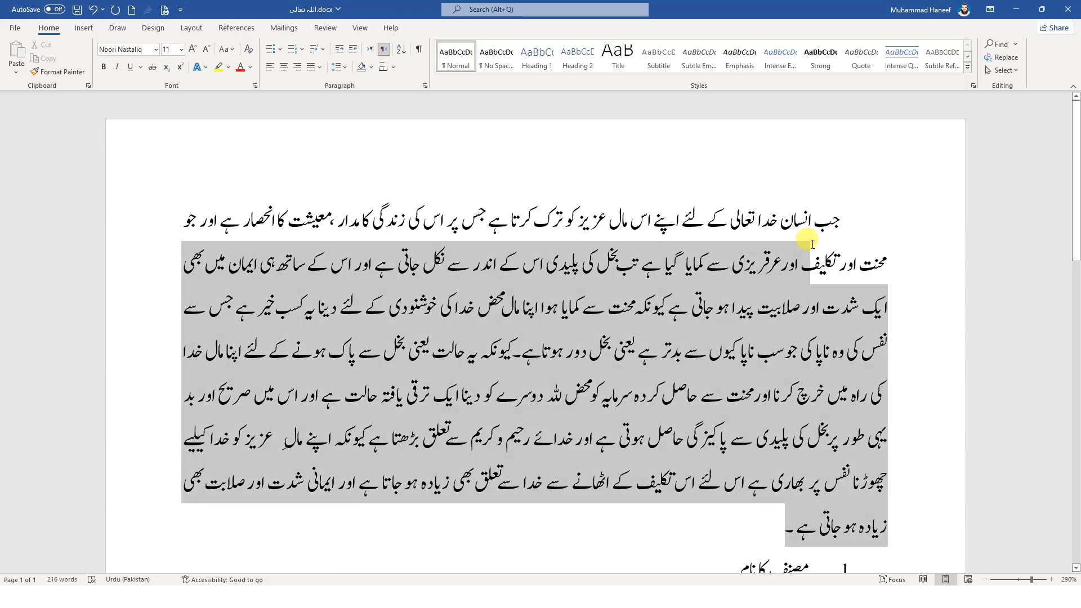
left_click(838, 218, "shift")
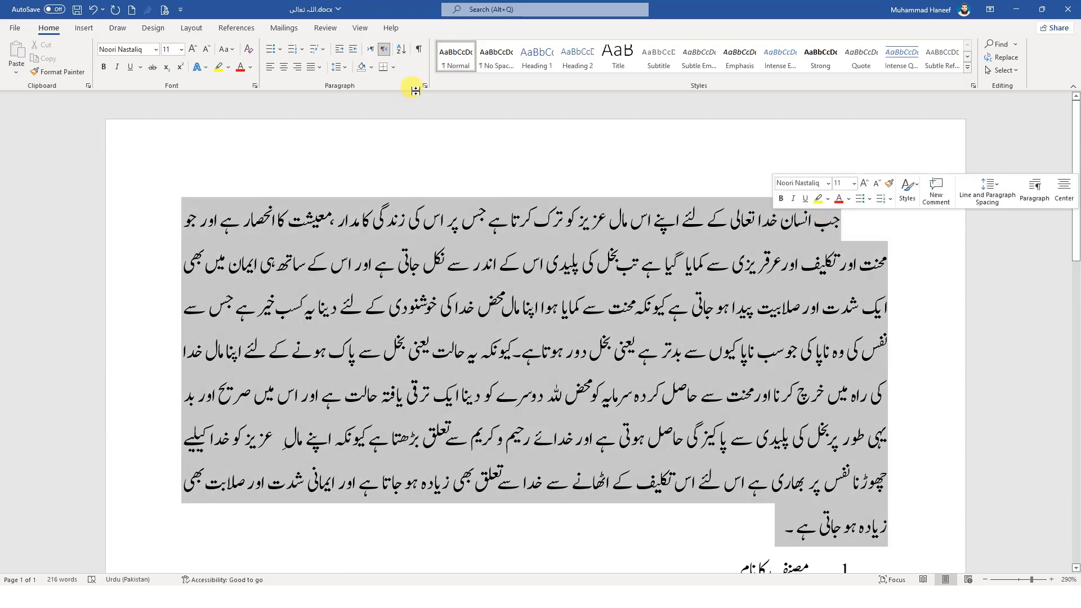
left_click(345, 68)
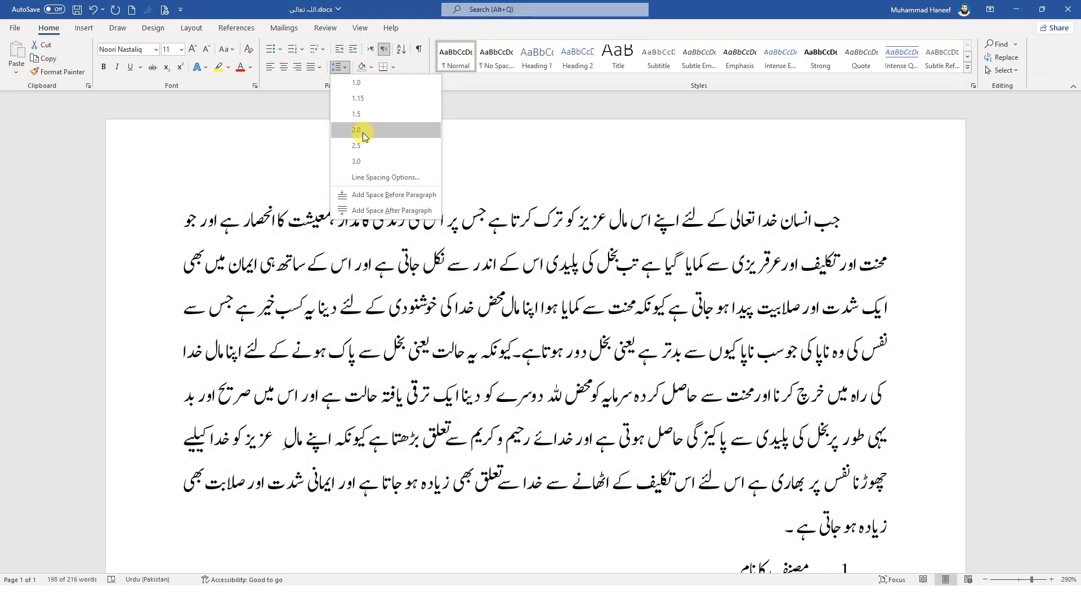
left_click(362, 130)
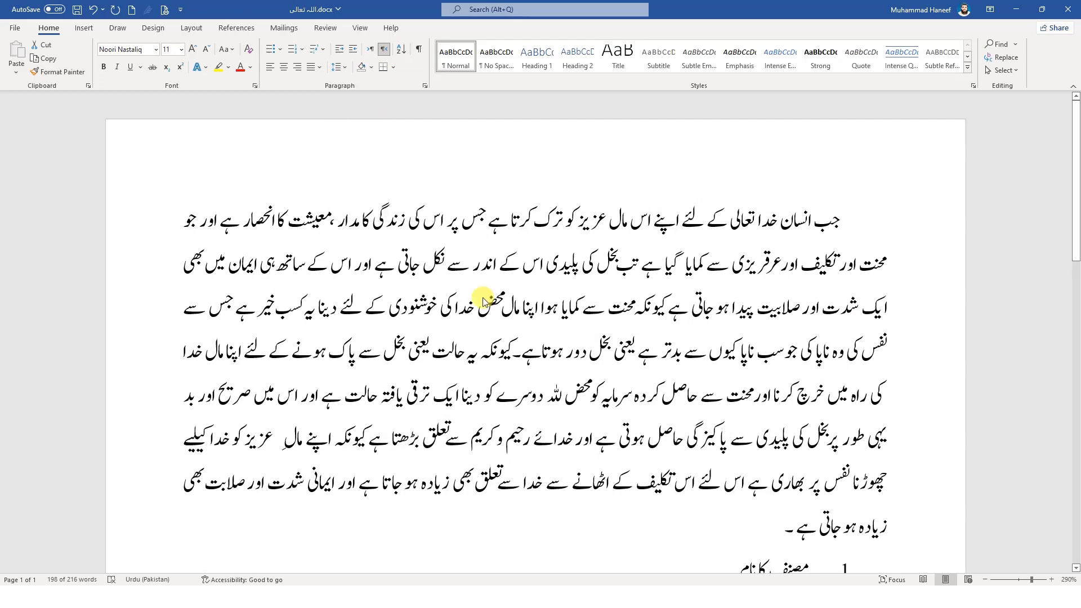
scroll(475, 275, "down", 10)
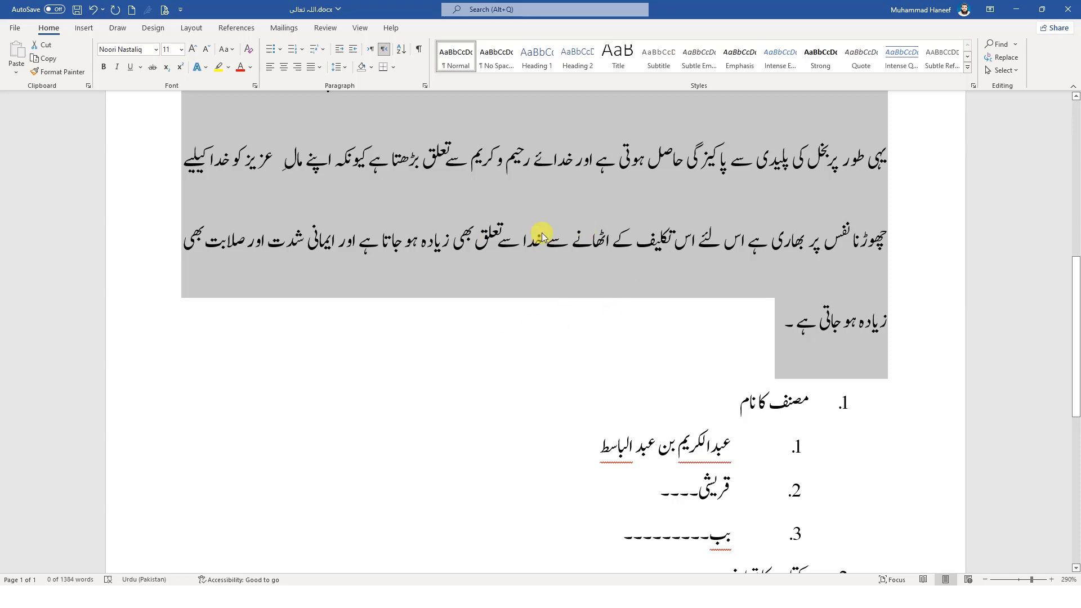
scroll(555, 238, "up", 10)
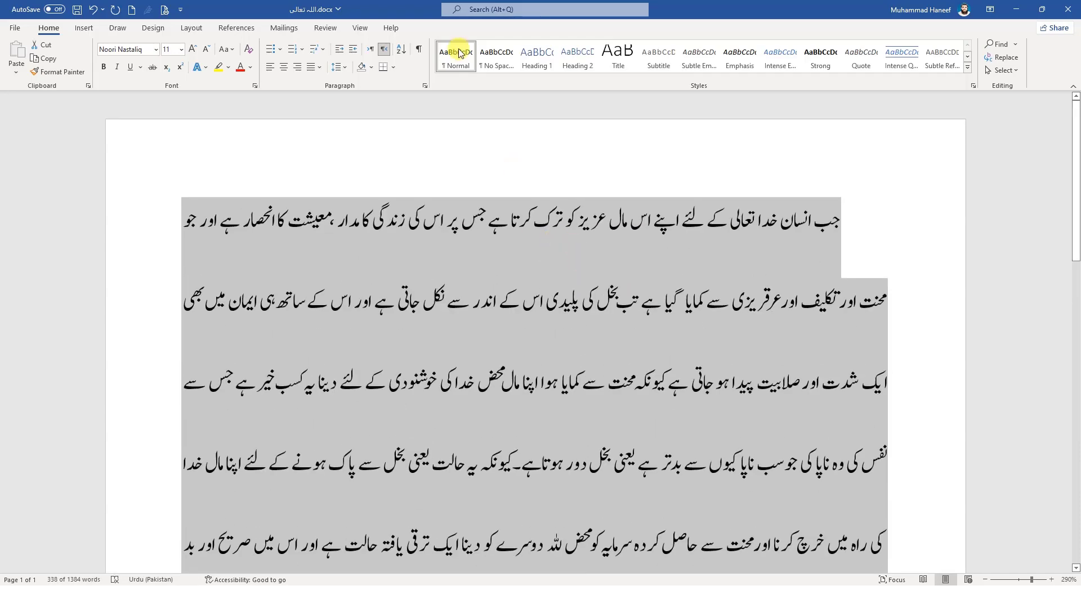
Reapply 0 pt spacing after the double-spaced body paragraph through the line spacing options
left_click(338, 67)
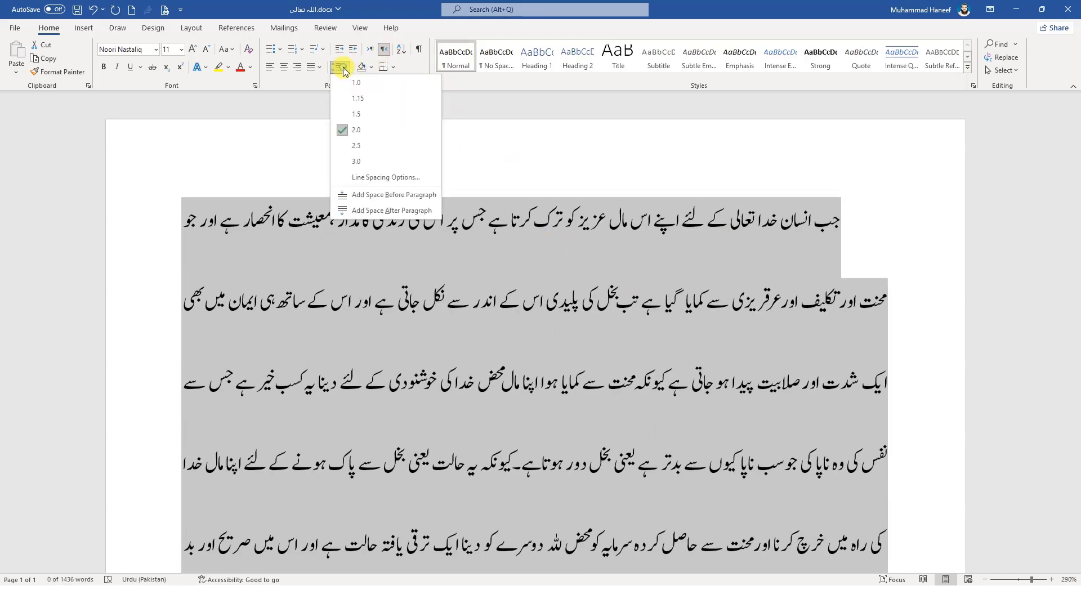
left_click(375, 178)
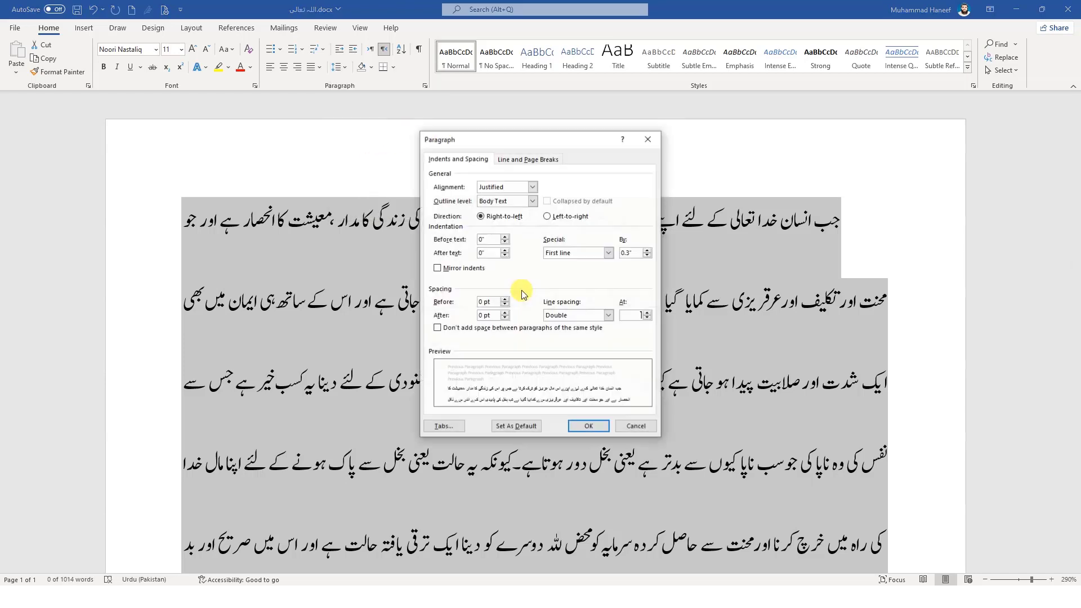
left_click(505, 318)
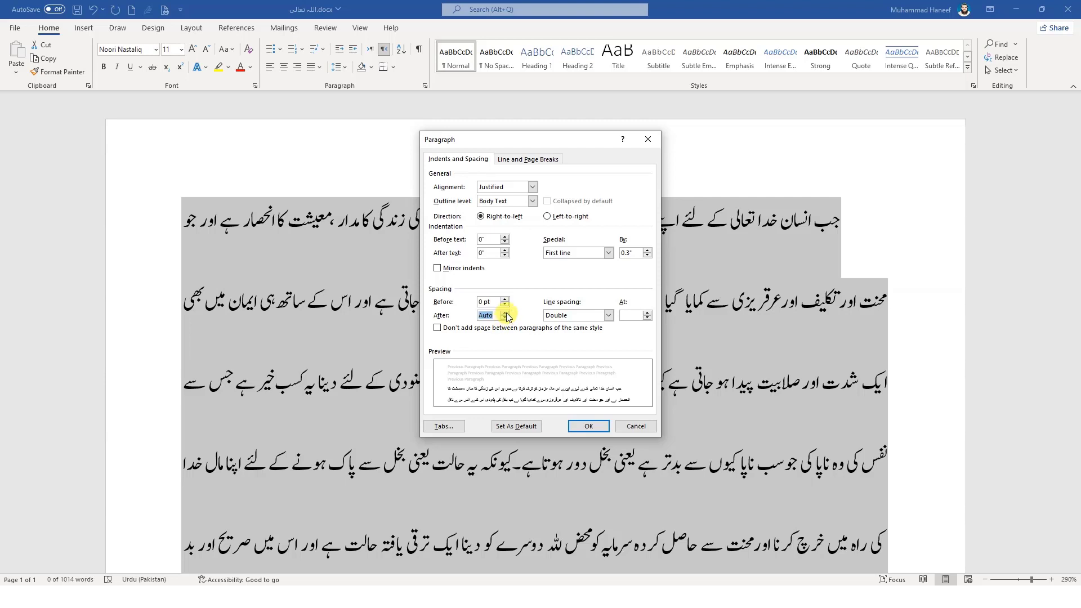
left_click(590, 426)
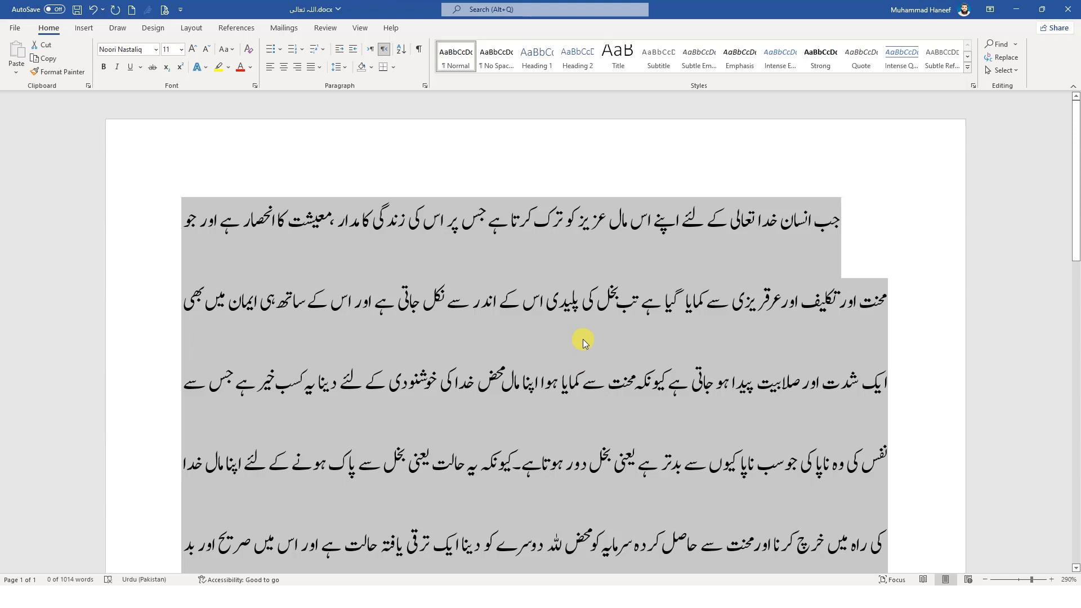
left_click(592, 294)
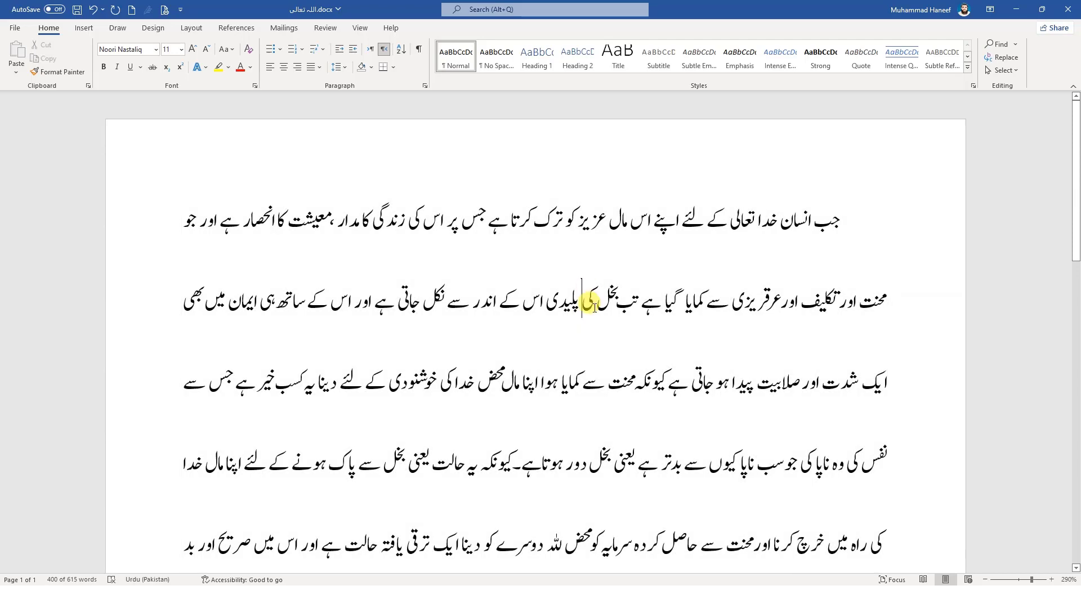
Select the whole Urdu body paragraph and set its line spacing to 1.0
left_click(841, 207)
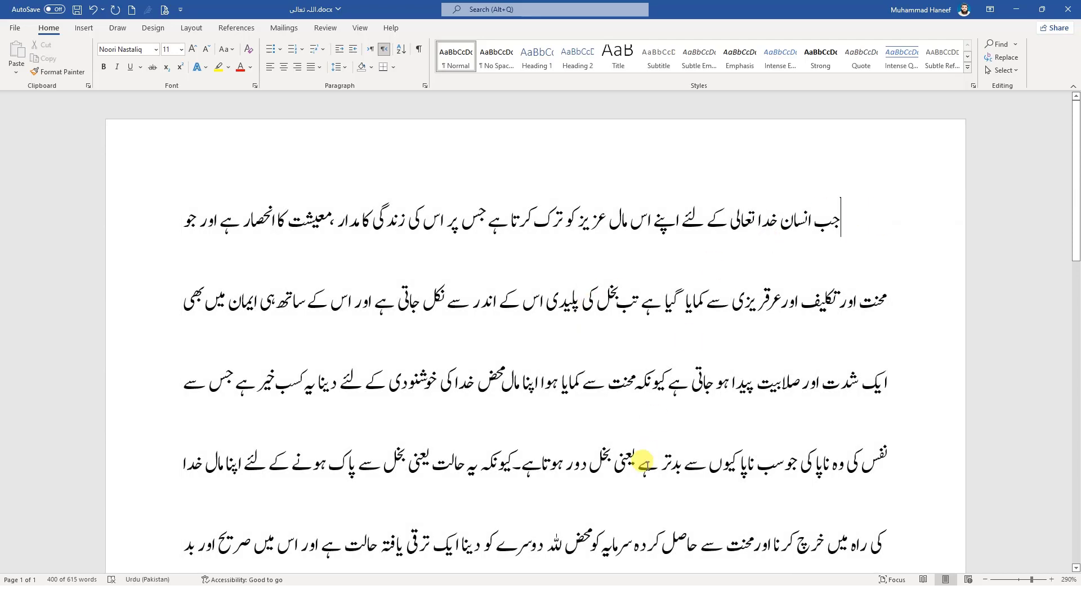
left_click(642, 467, "shift")
key("shift+Down")
key("shift+Down")
key("shift+Down")
key("shift+Down")
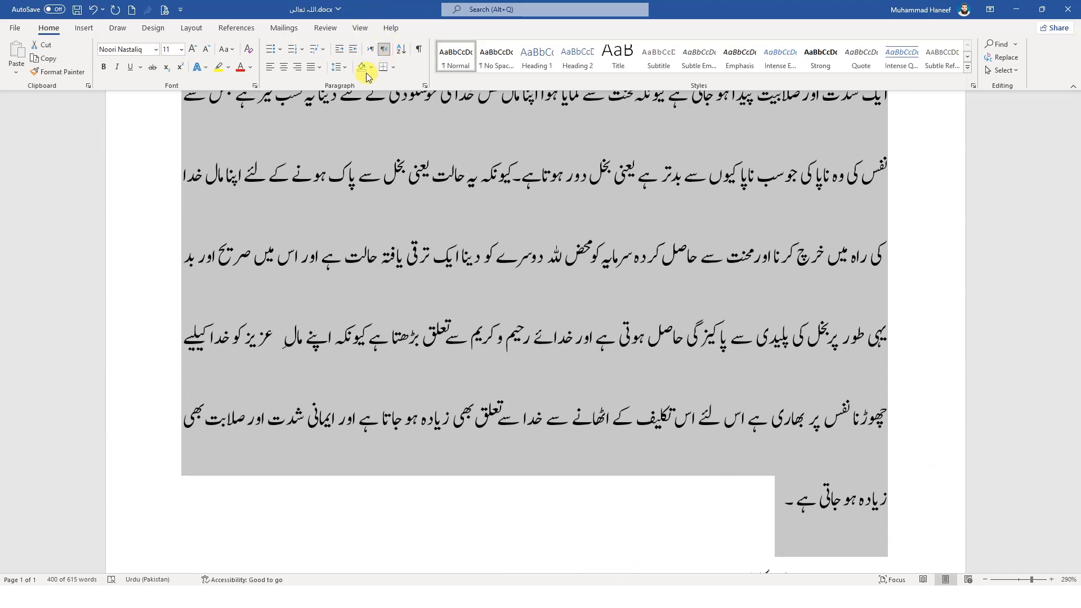
left_click(345, 67)
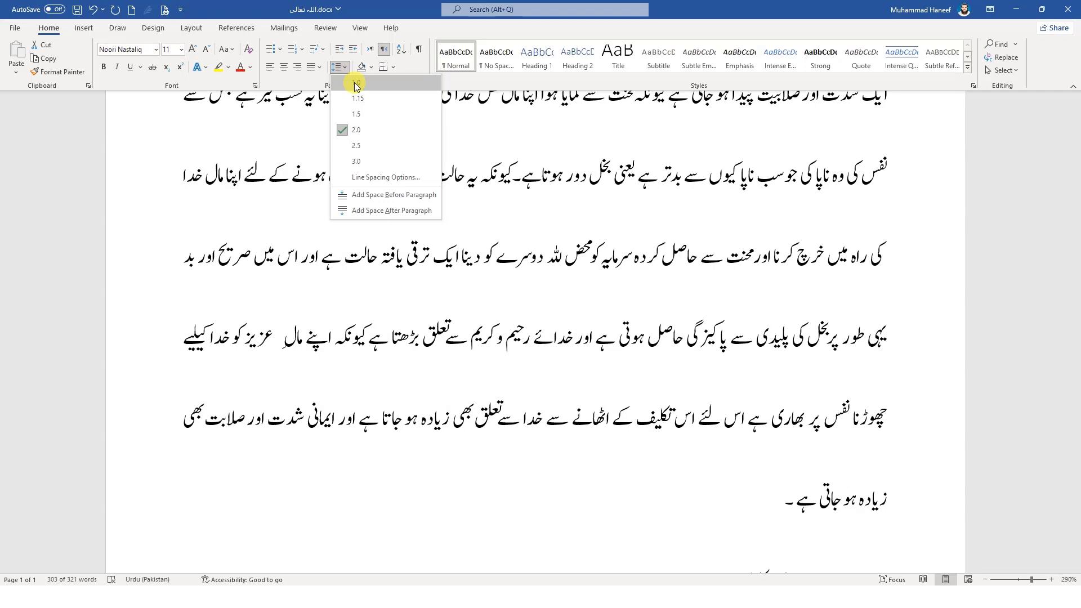
left_click(356, 83)
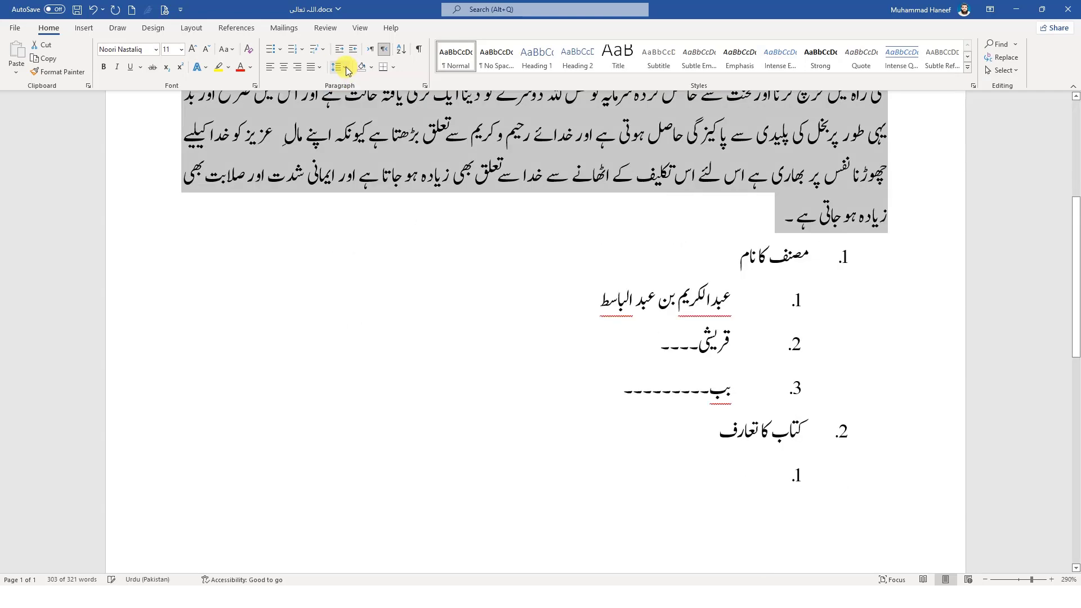
scroll(396, 212, "up", 5)
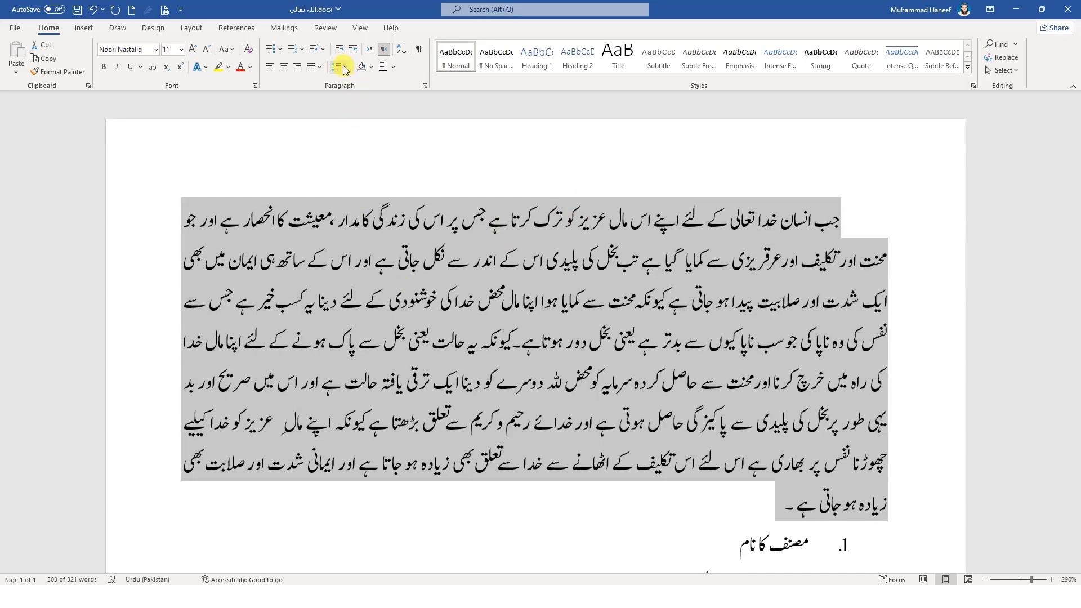
Review the before, after and line spacing settings of the body paragraph and accept them as they are
left_click(342, 68)
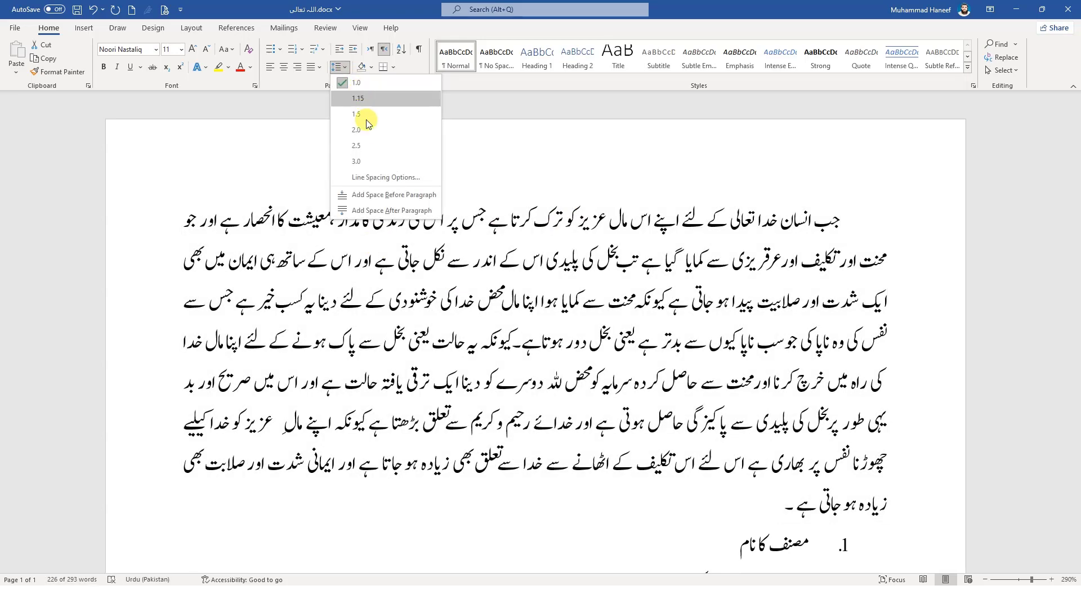
left_click(363, 178)
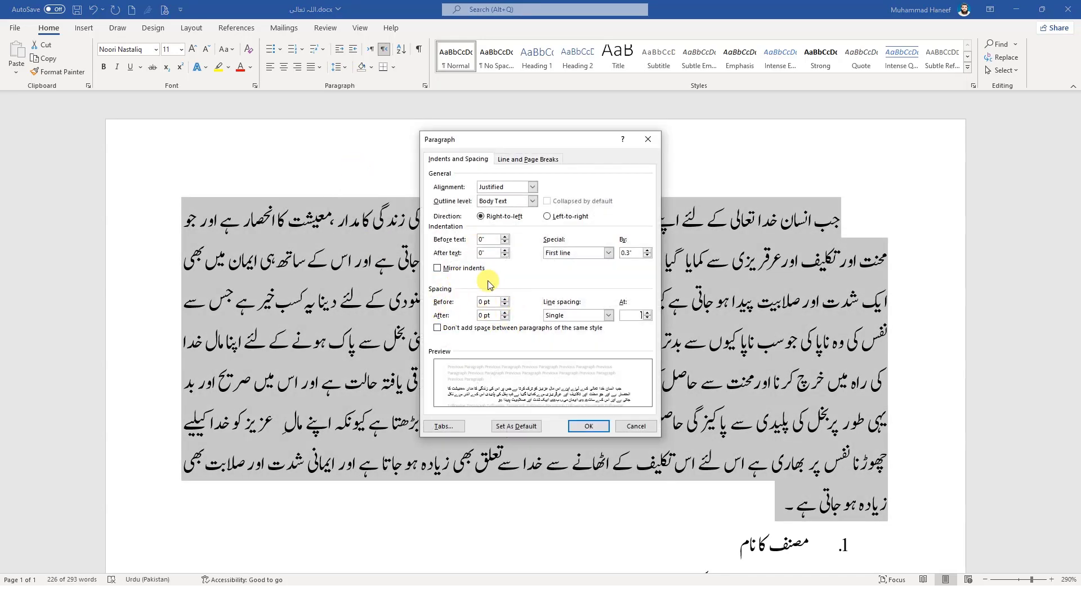
left_click(583, 429)
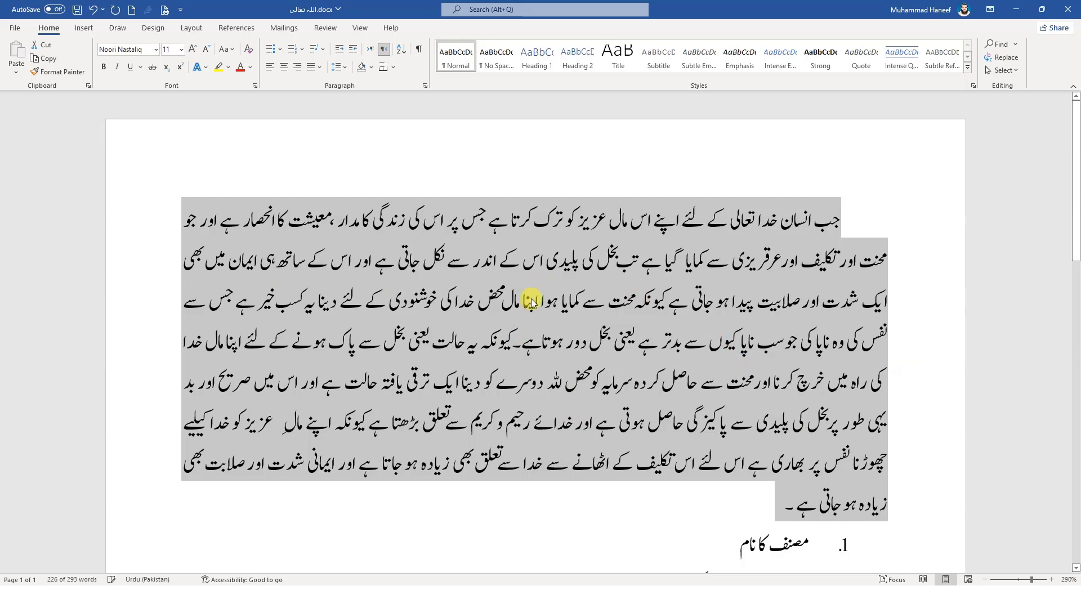
left_click(522, 338)
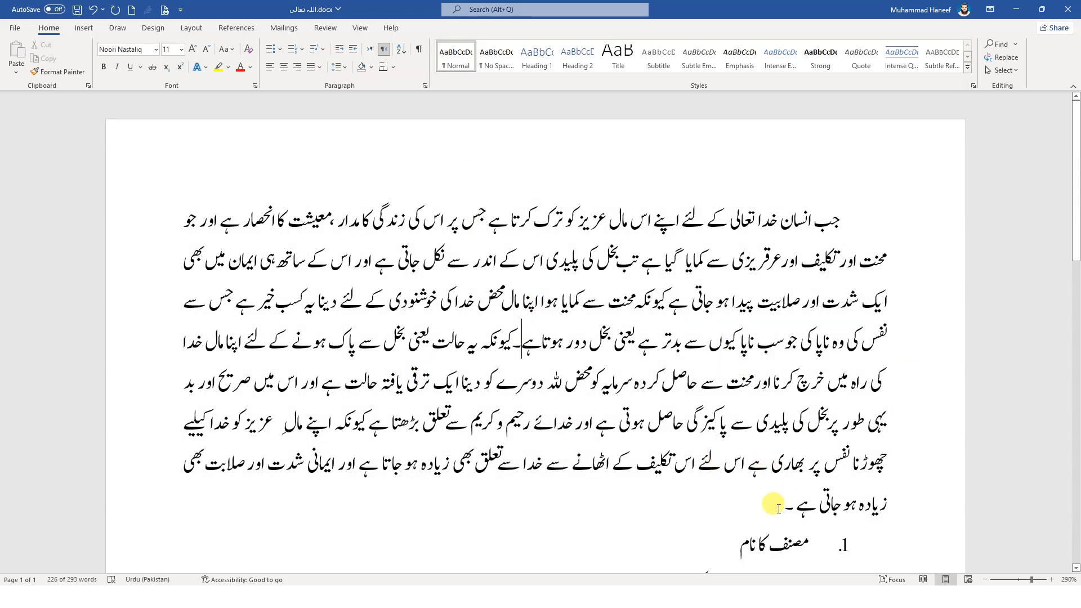
Select the Urdu body paragraph and apply the built-in No Paragraph Space option as the document's paragraph spacing
triple_click(836, 215)
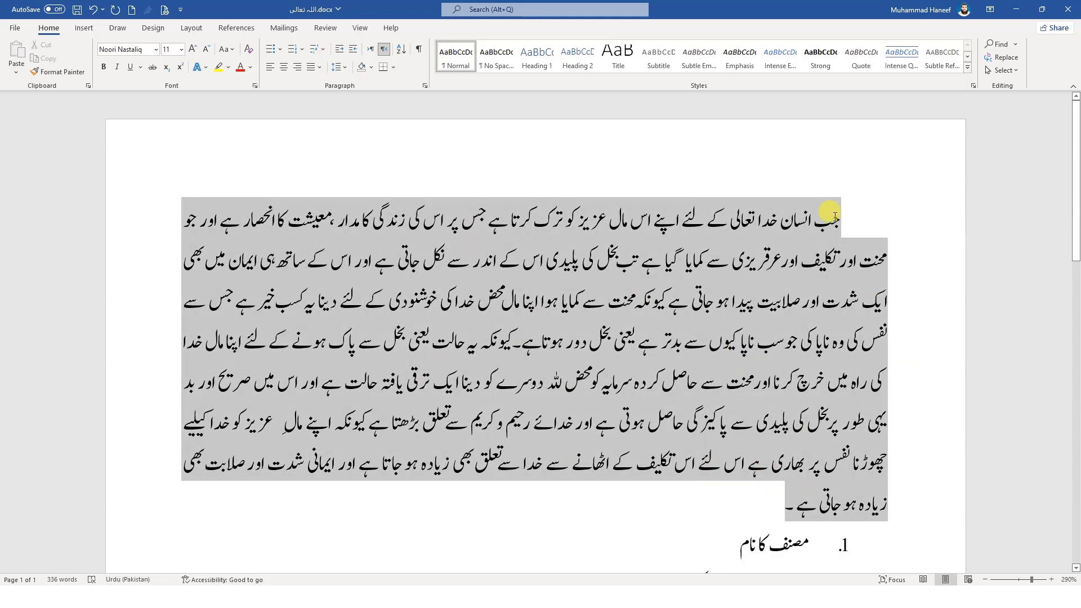
left_click(117, 67)
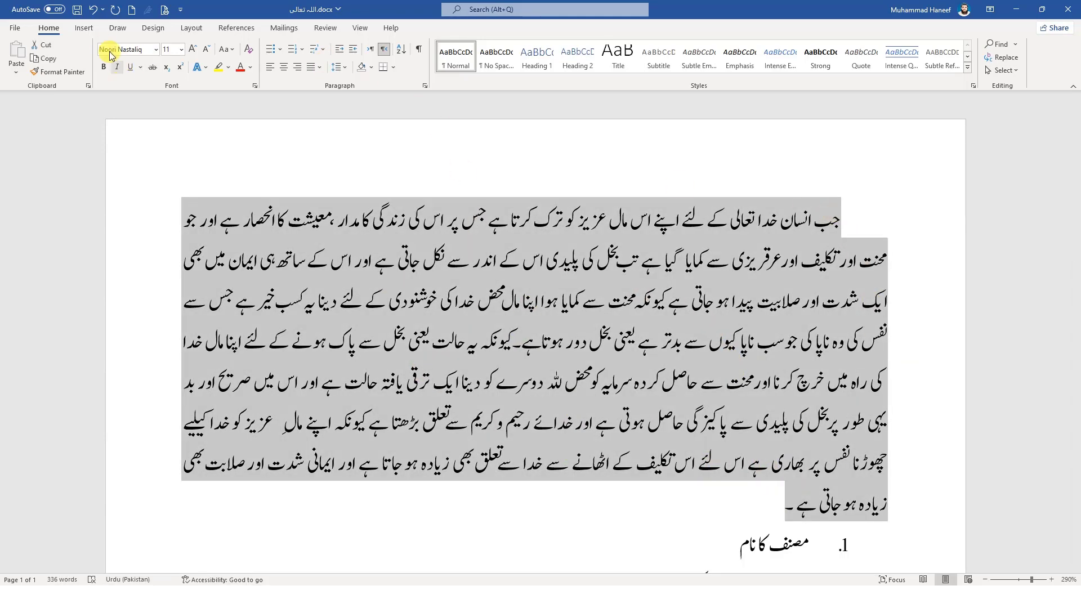
left_click(85, 29)
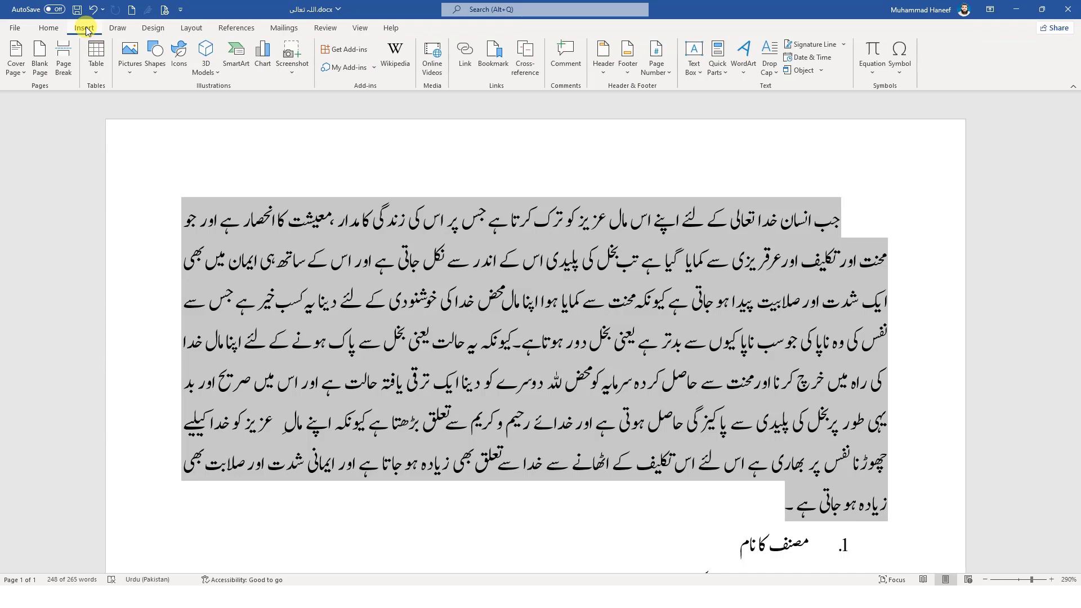
left_click(152, 28)
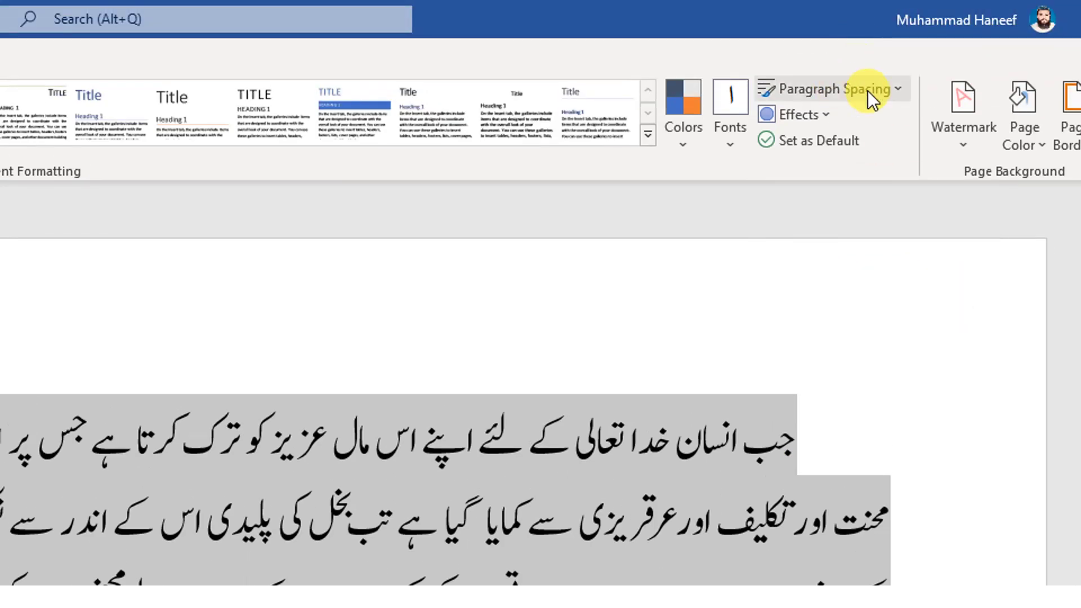
left_click(826, 90)
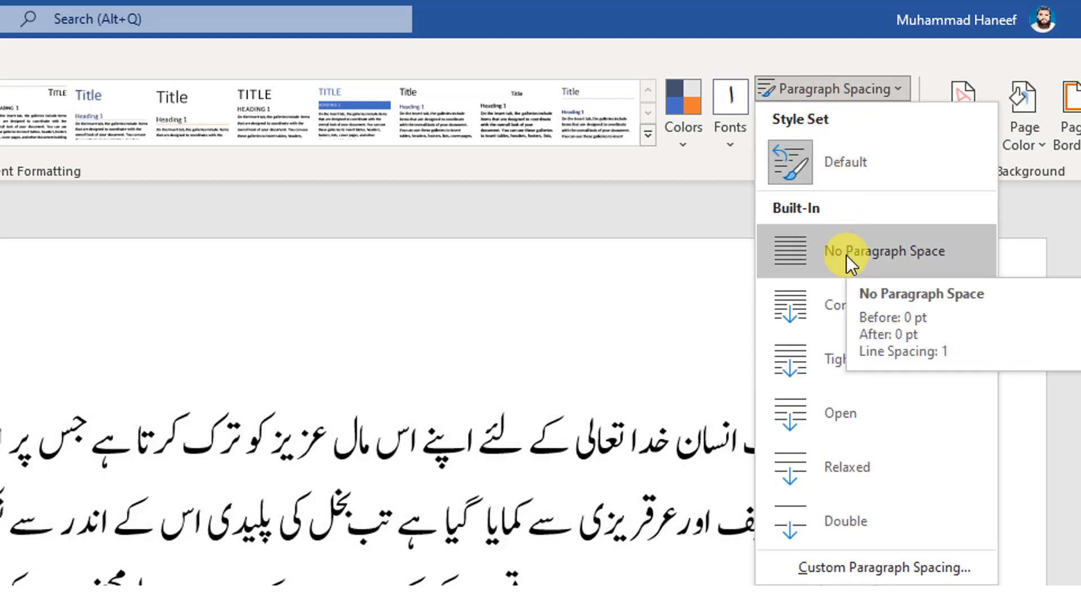
left_click(846, 255)
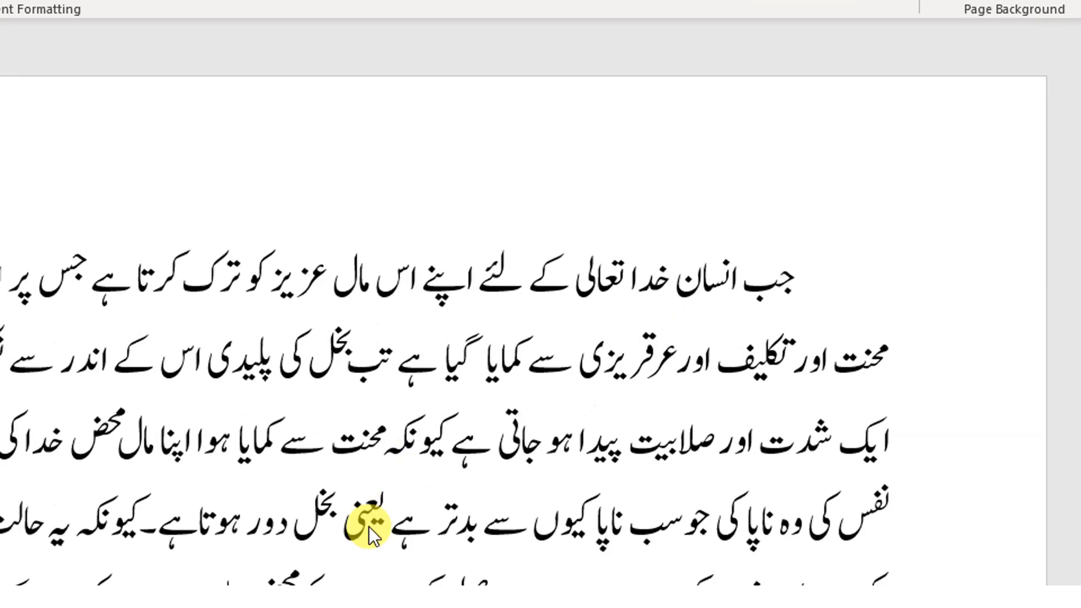
Reselect the Urdu body paragraph, change the document's paragraph spacing to the built-in Compact option, and clear the selection
key("ctrl+a")
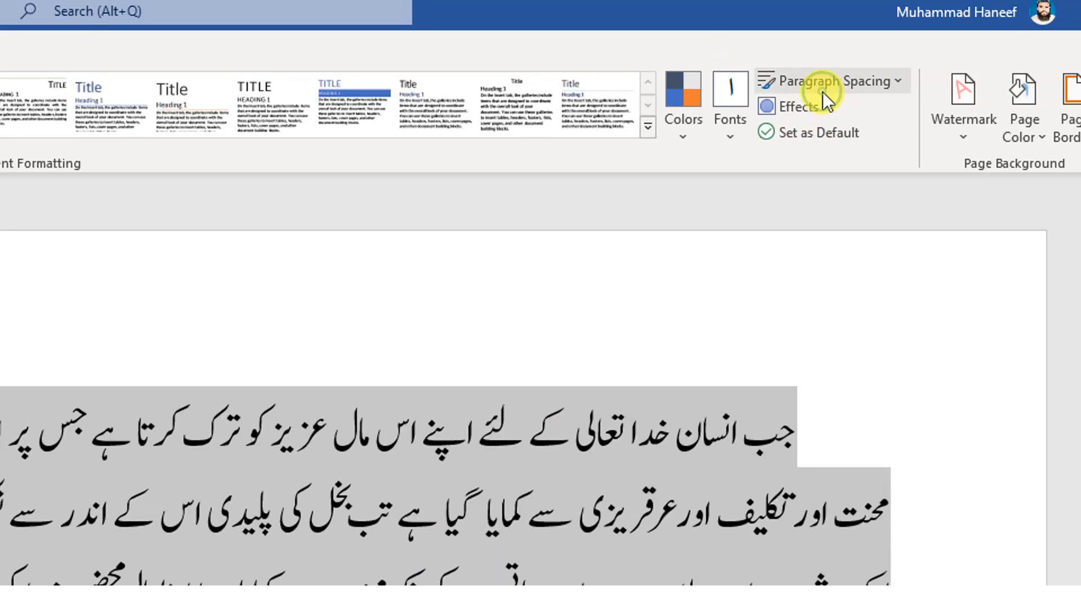
left_click(823, 90)
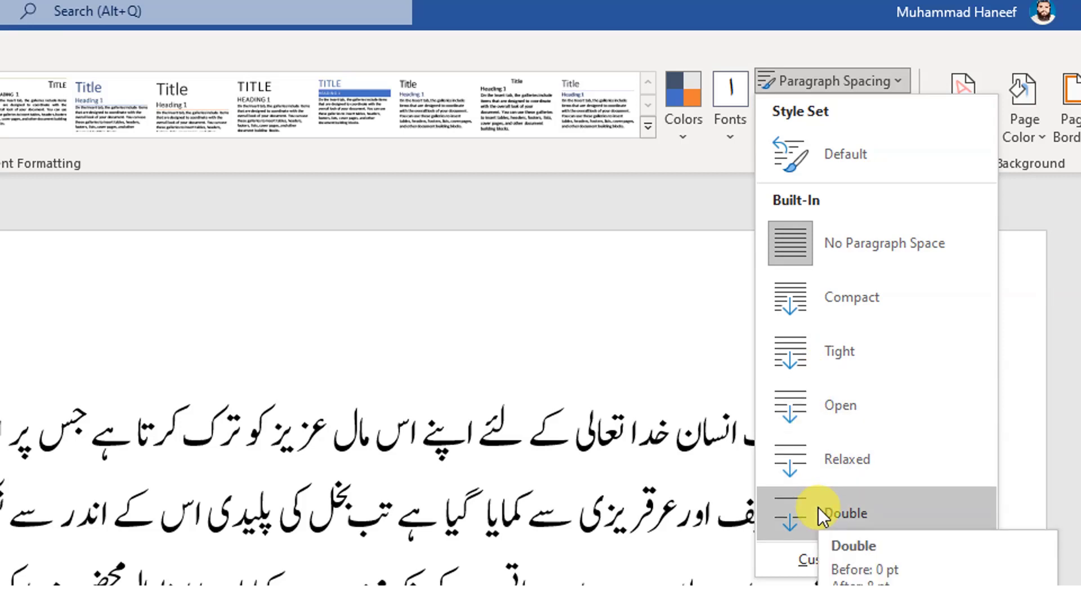
left_click(833, 298)
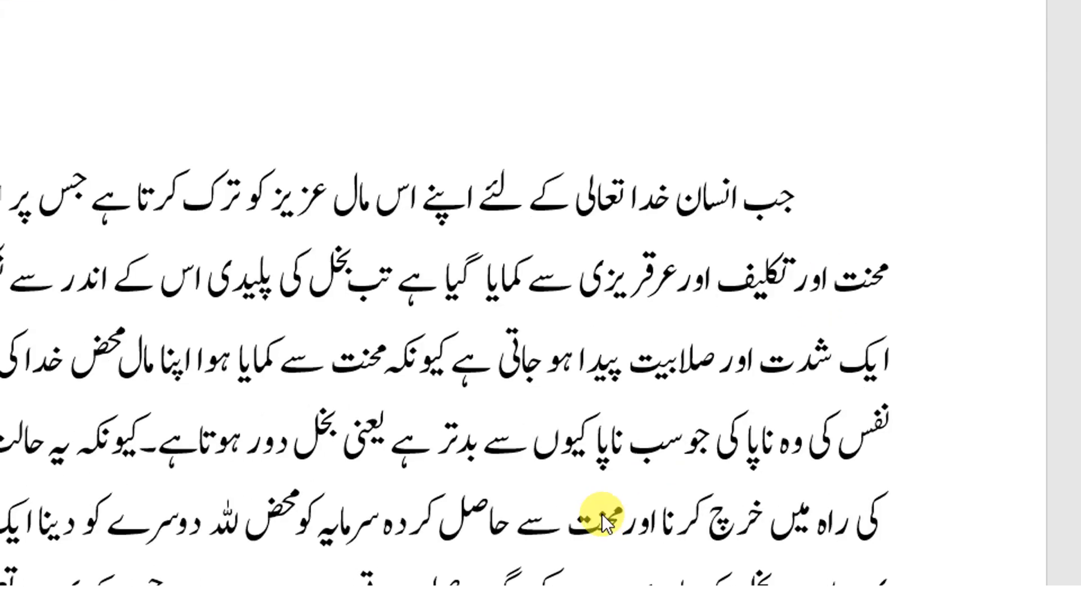
key("ctrl+a")
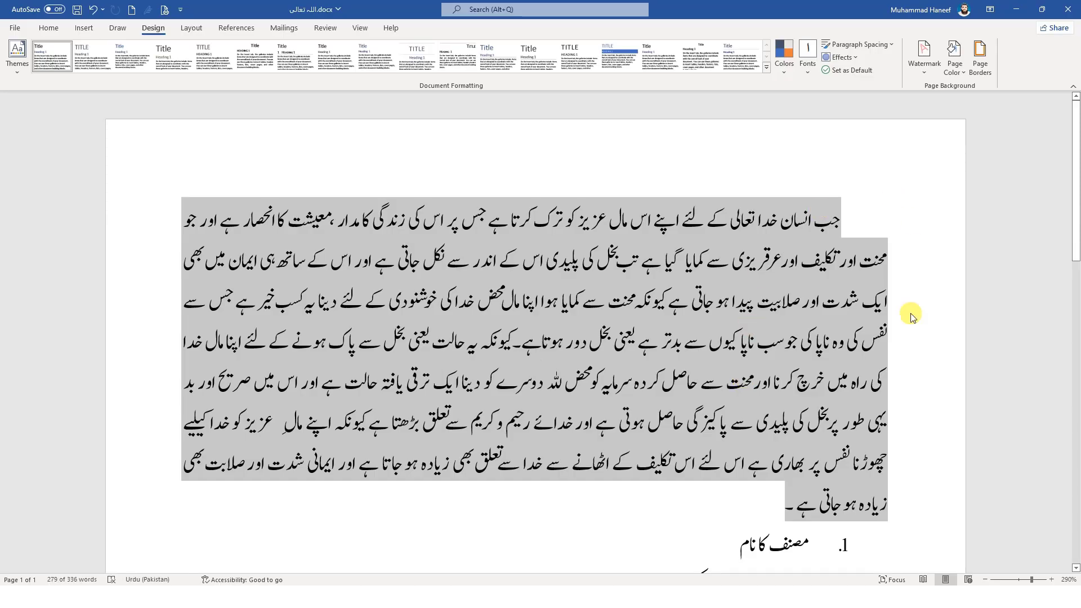
left_click(475, 397)
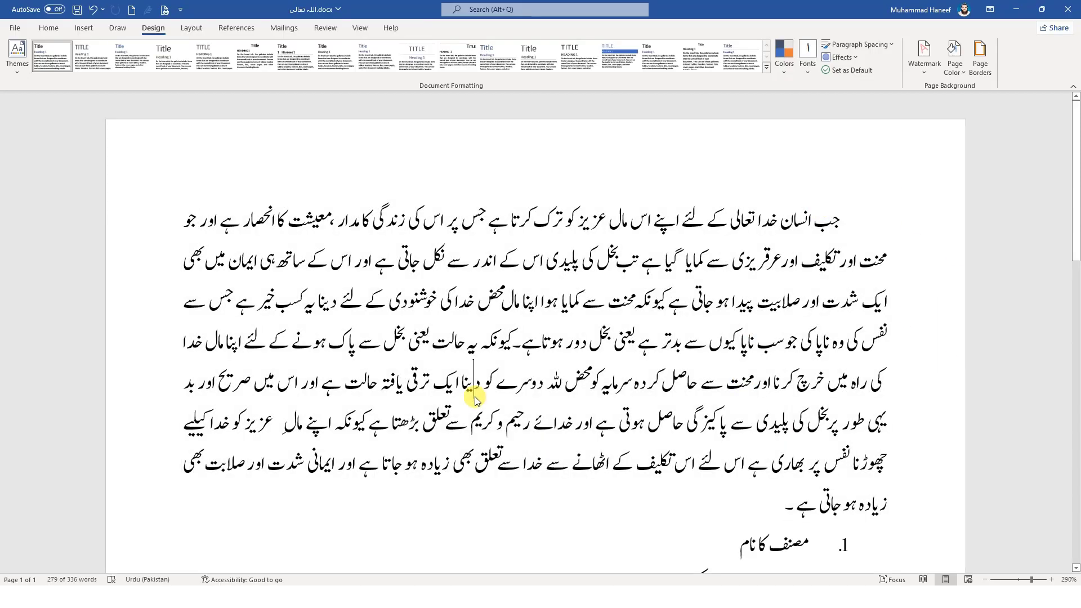